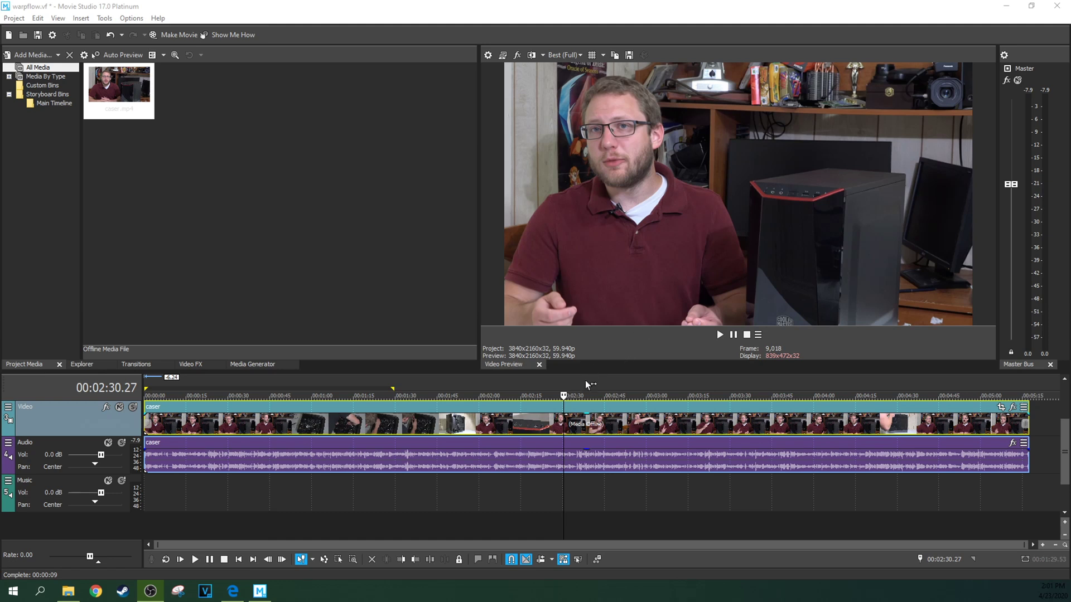
Preview the (Default) Warp Flow transition preset and move the playhead to about 2:31
{"action": "left_click", "coordinate": [136, 366]}
{"action": "scroll", "coordinate": [90, 276], "scroll_direction": "down", "scroll_amount": 1}
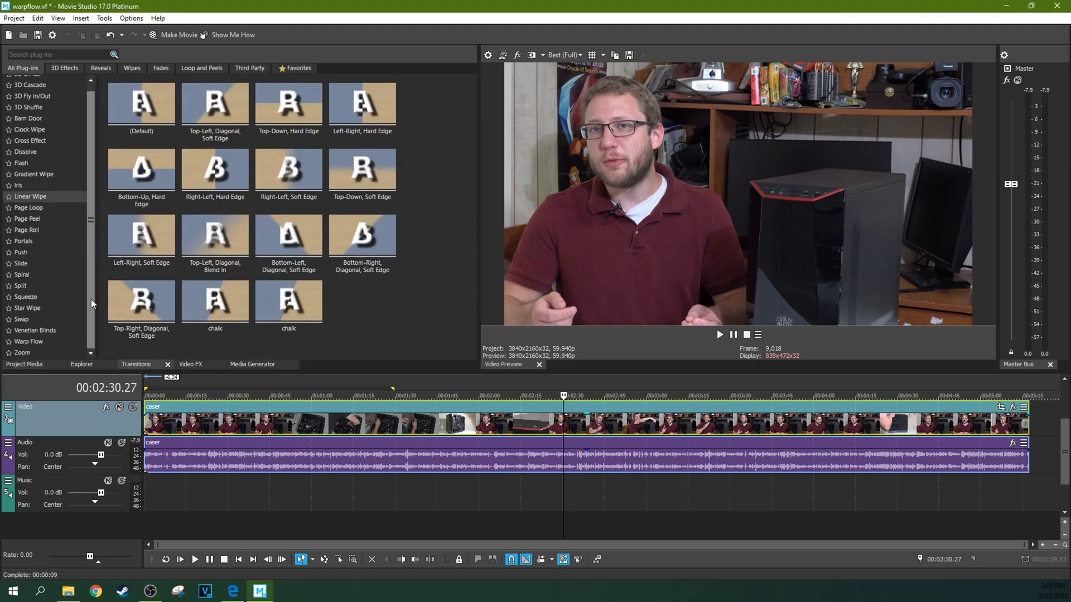
{"action": "left_click", "coordinate": [43, 341]}
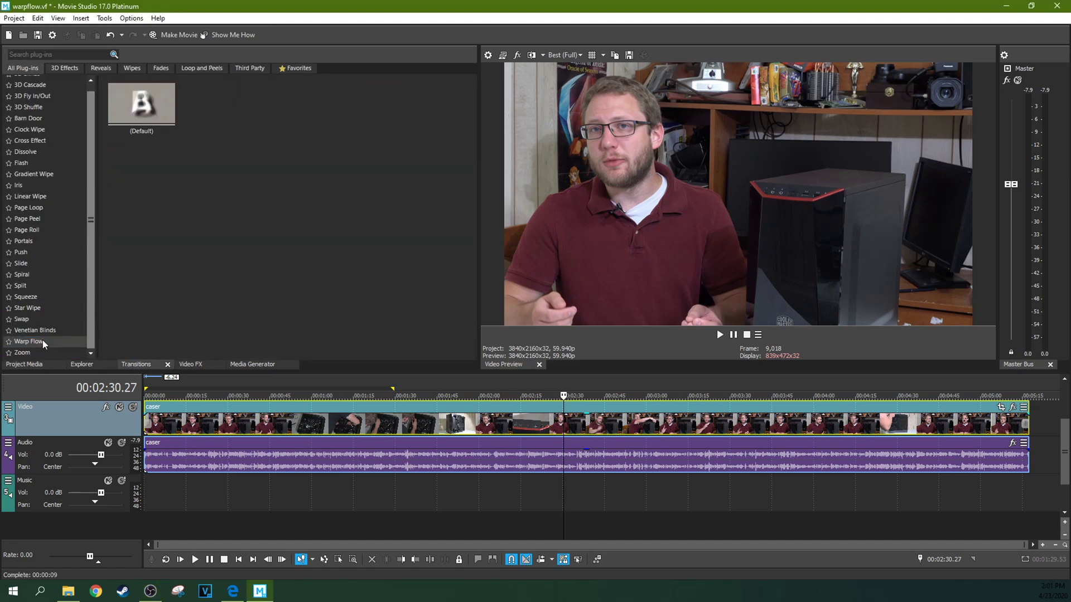
{"action": "left_click", "coordinate": [138, 100]}
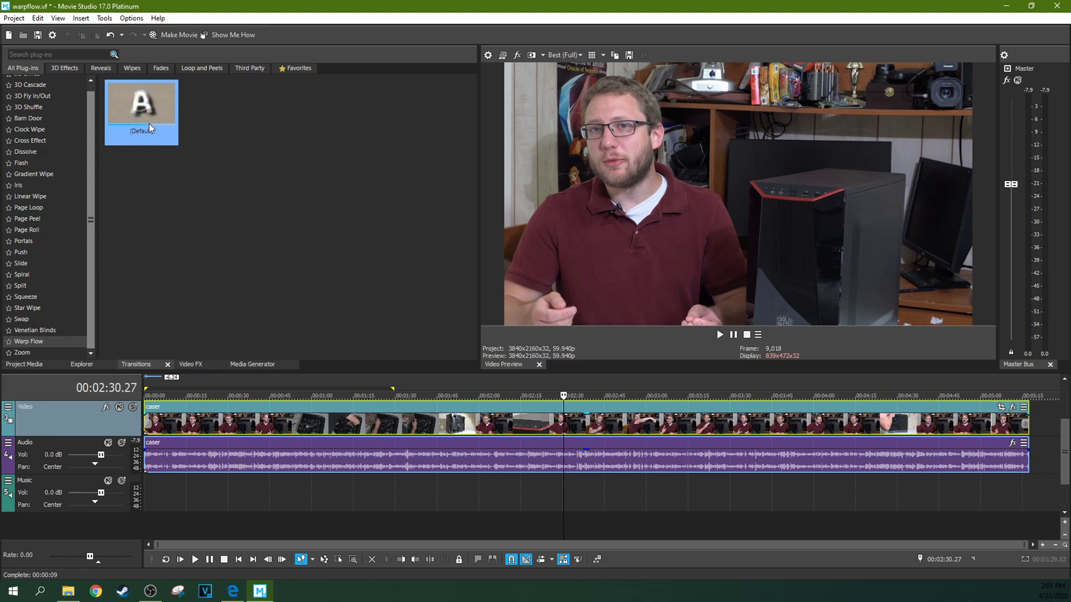
{"action": "scroll", "coordinate": [603, 419], "scroll_direction": "up", "scroll_amount": 3}
{"action": "left_click", "coordinate": [602, 418]}
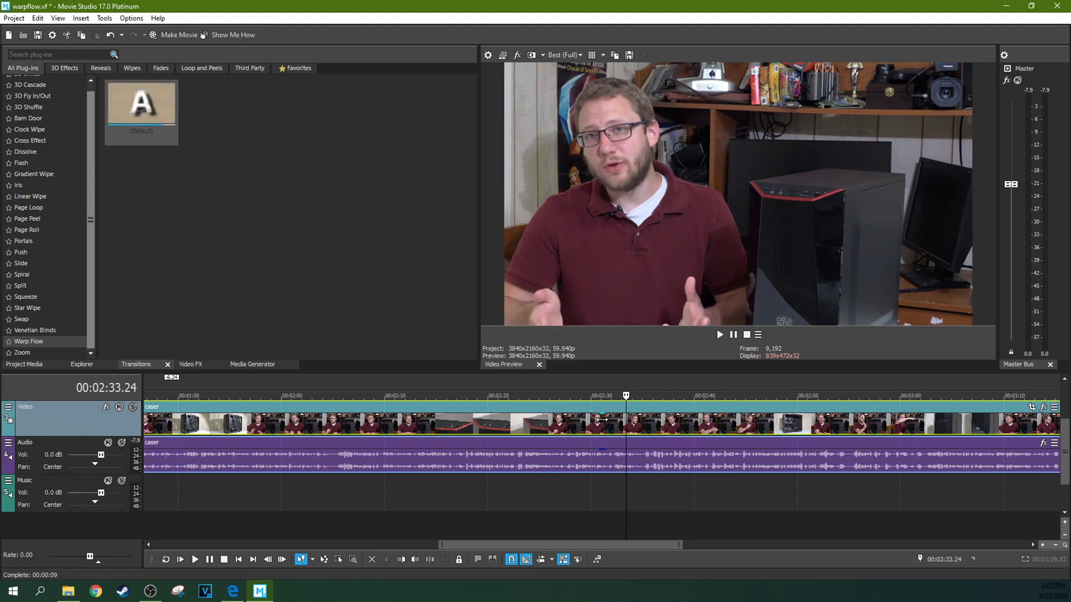
{"action": "key", "text": "space"}
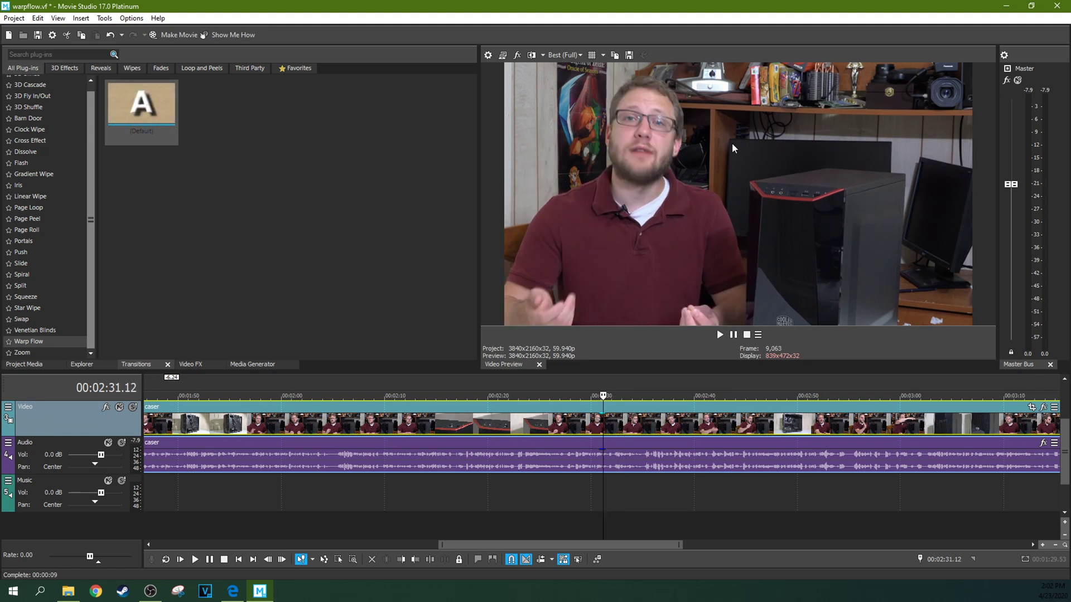
{"action": "key", "text": "j"}
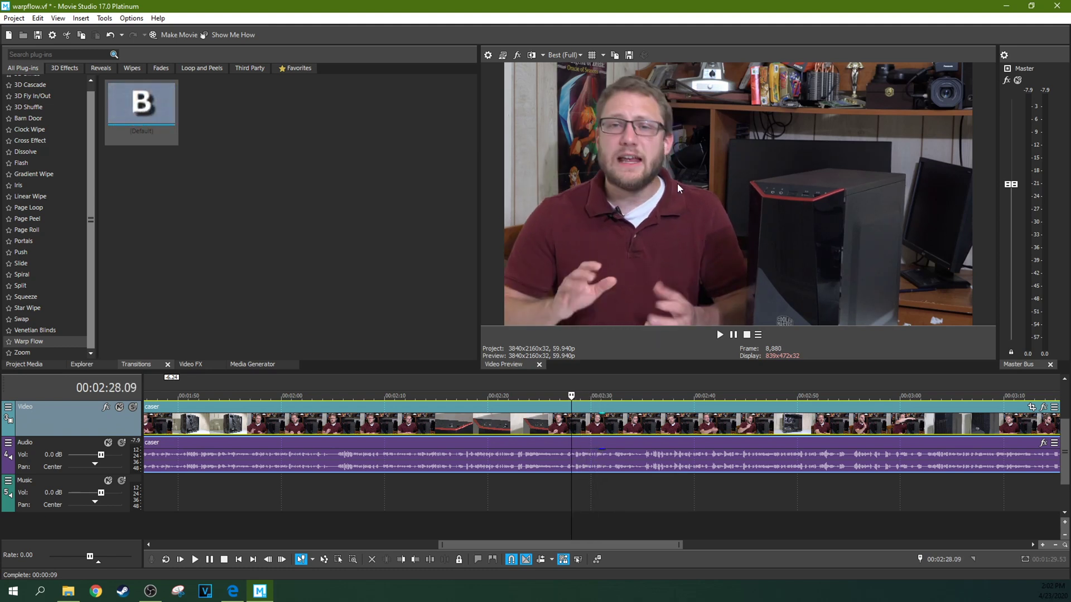
{"action": "key", "text": "l"}
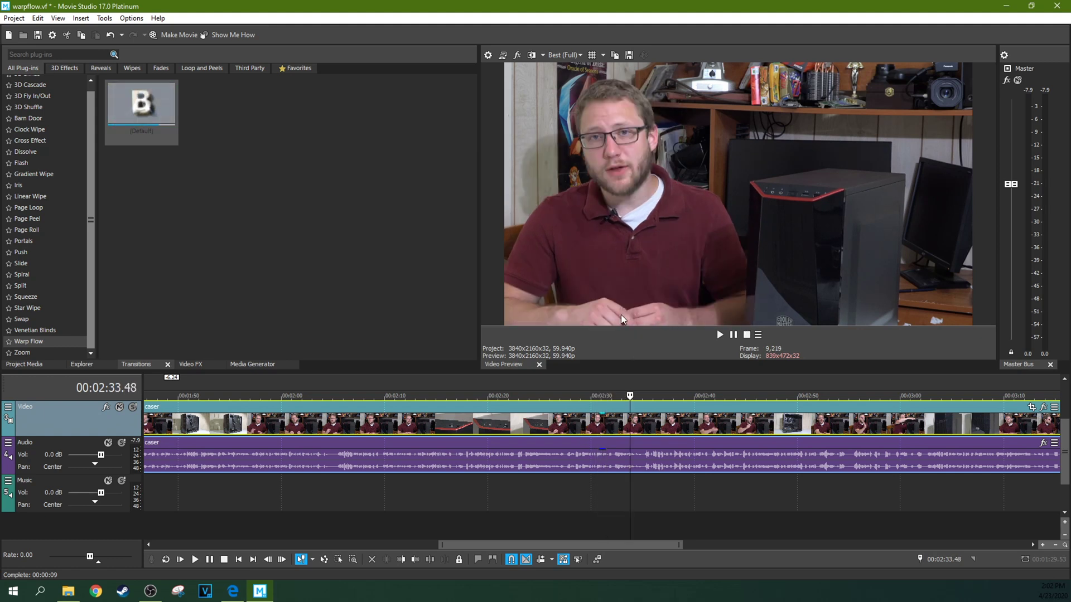
{"action": "key", "text": "j"}
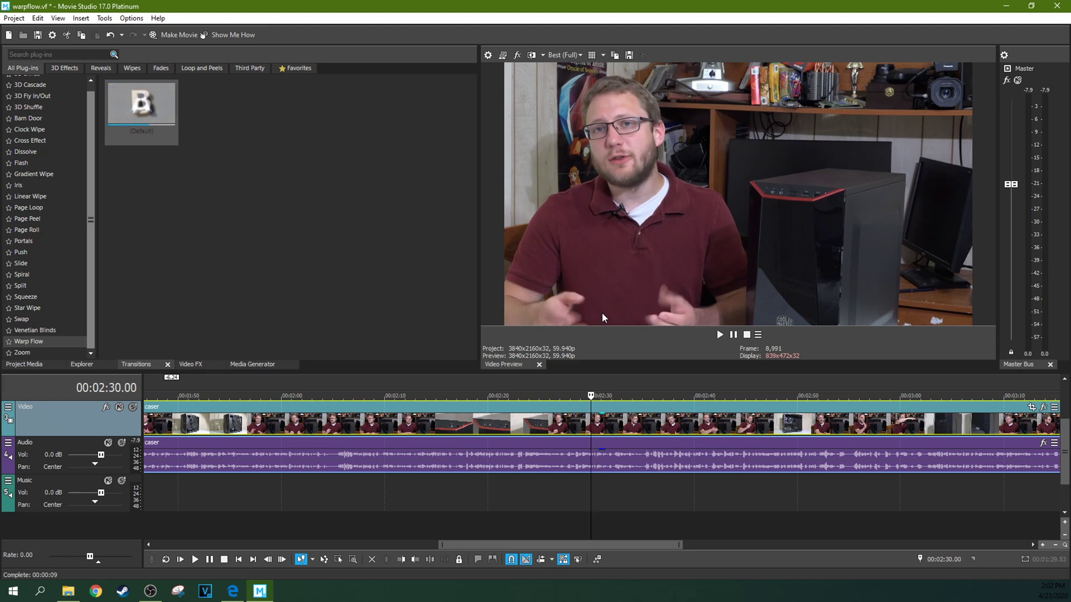
{"action": "key", "text": "k"}
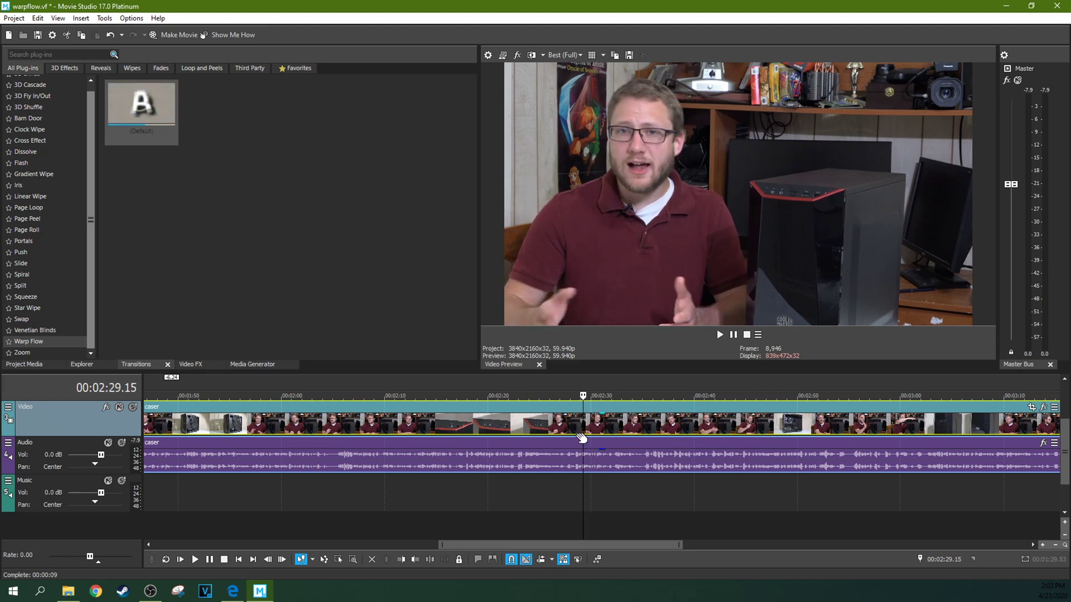
{"action": "left_click", "coordinate": [574, 434]}
{"action": "scroll", "coordinate": [574, 435], "scroll_direction": "up", "scroll_amount": 3}
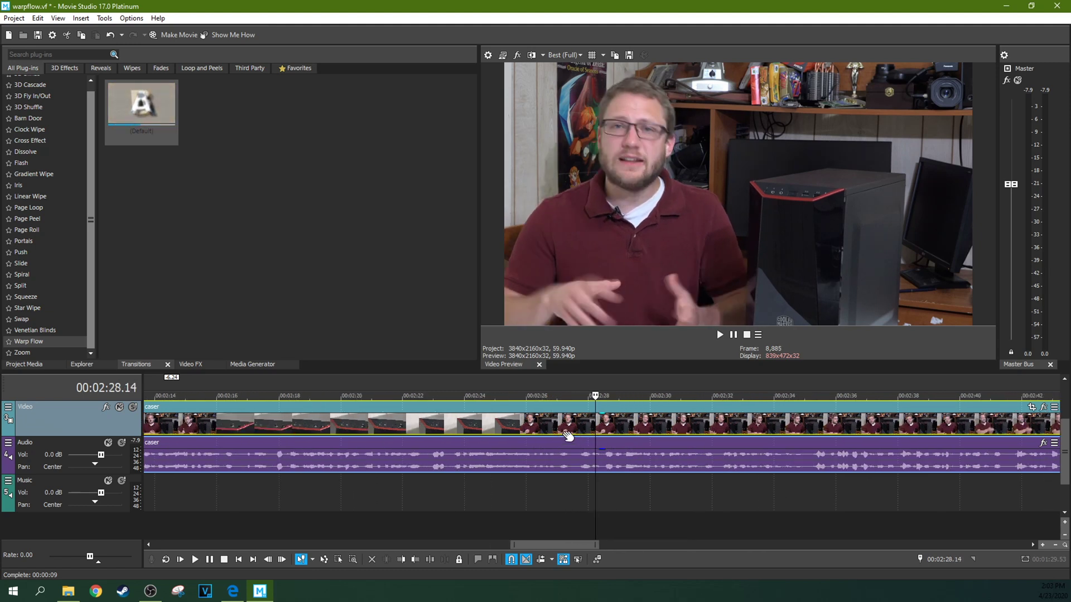
{"action": "left_click", "coordinate": [564, 437]}
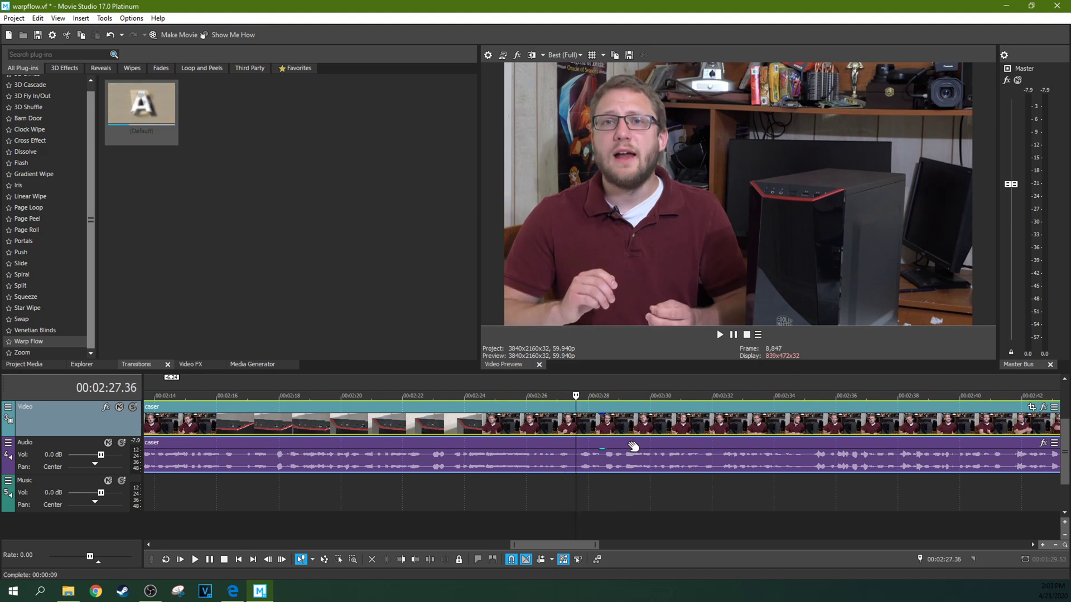
{"action": "key", "text": "Right"}
{"action": "key", "text": "Right"}
{"action": "key", "text": "Right"}
{"action": "key", "text": "Right"}
{"action": "key", "text": "Right"}
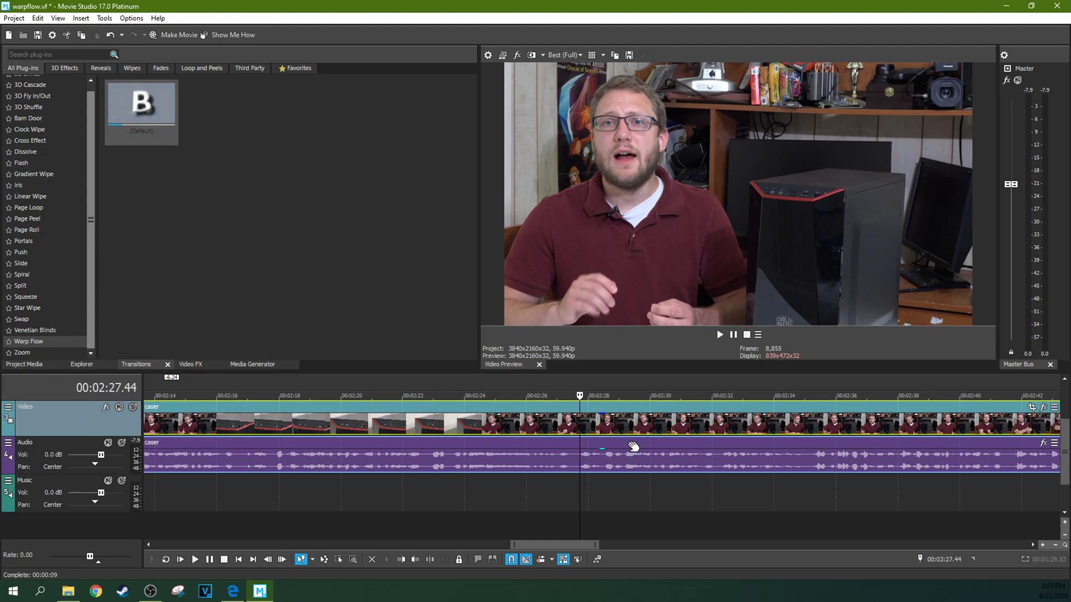
{"action": "key", "text": "space"}
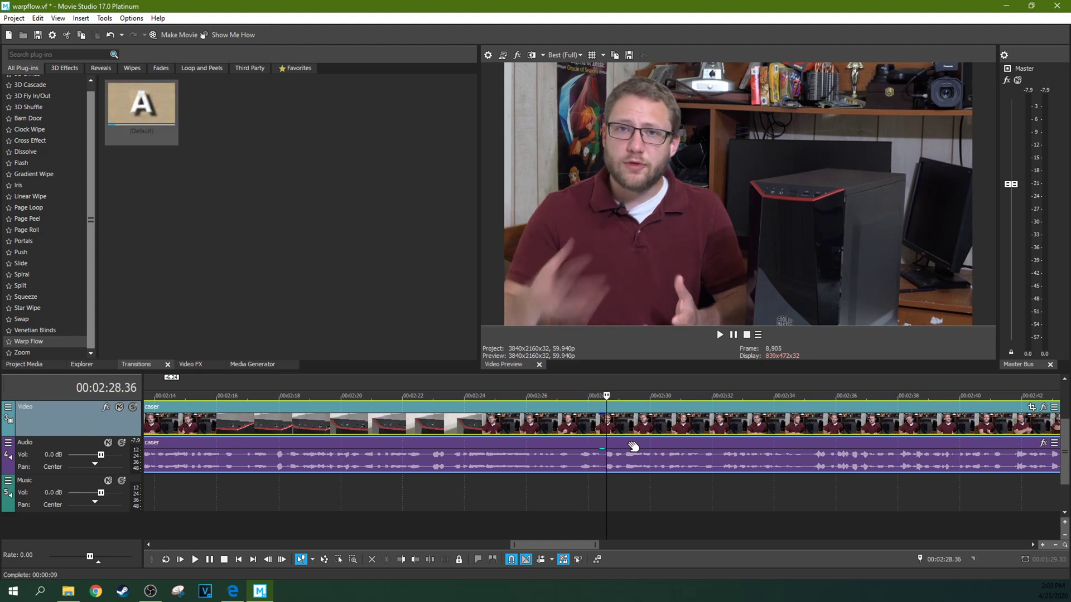
{"action": "scroll", "coordinate": [529, 421], "scroll_direction": "down", "scroll_amount": 3}
Play back around 2:27 repeatedly to locate the exact jump-cut point
{"action": "key", "text": "space"}
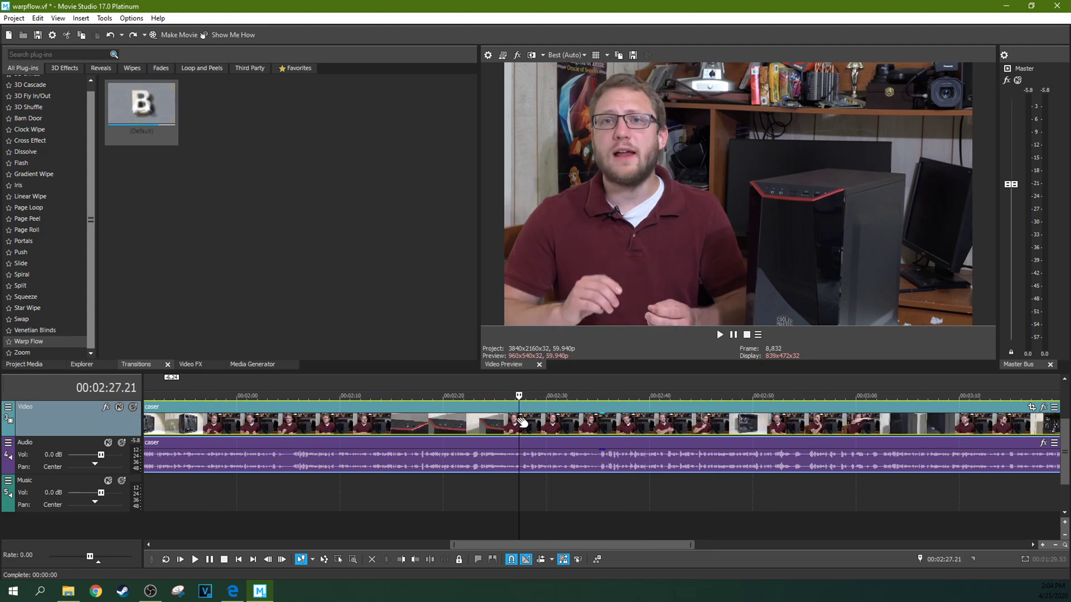
{"action": "scroll", "coordinate": [605, 426], "scroll_direction": "up", "scroll_amount": 3}
{"action": "left_click", "coordinate": [576, 430]}
{"action": "key", "text": "space"}
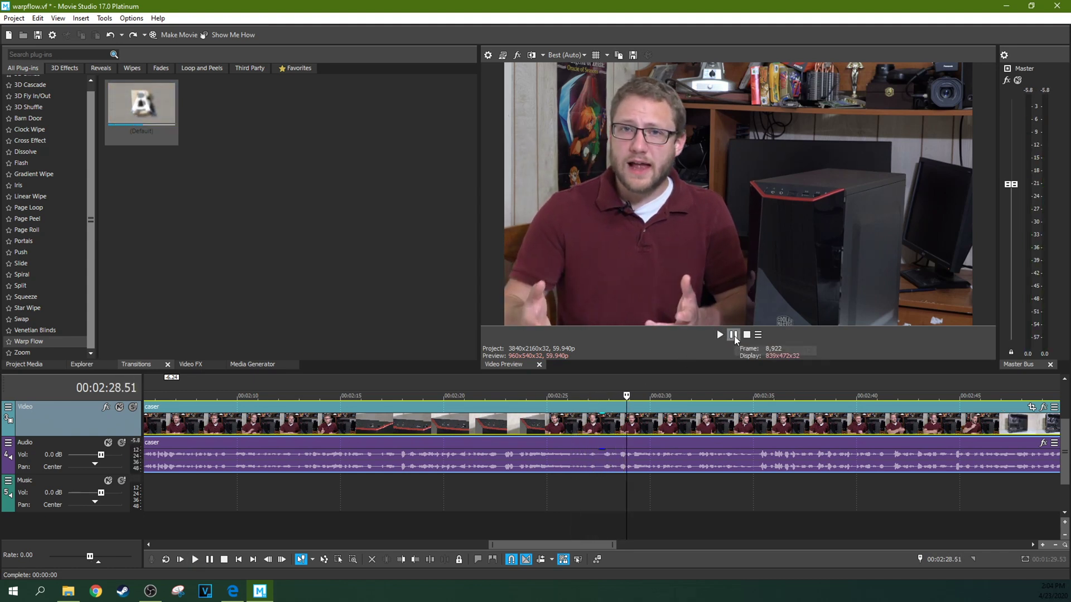
{"action": "key", "text": "space"}
{"action": "left_click", "coordinate": [603, 463]}
{"action": "key", "text": "space"}
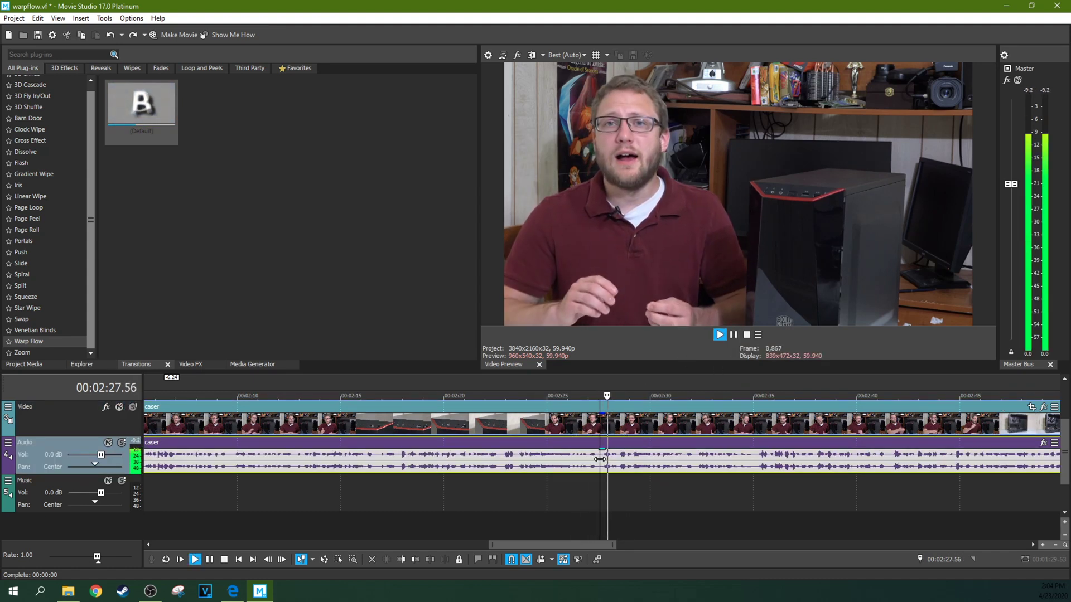
{"action": "key", "text": "space"}
{"action": "scroll", "coordinate": [600, 458], "scroll_direction": "up", "scroll_amount": 2}
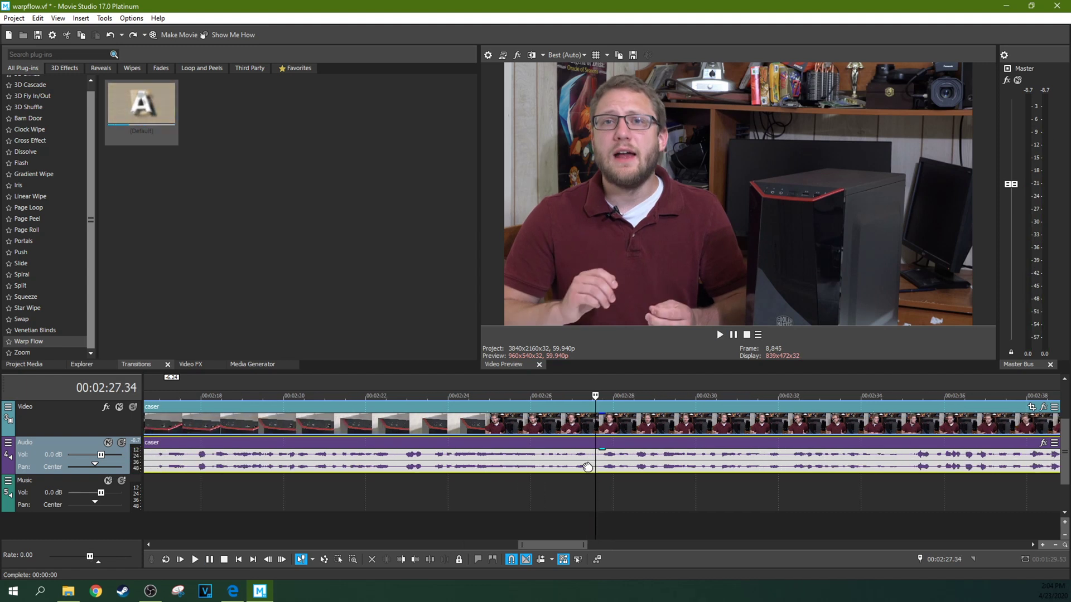
{"action": "left_click", "coordinate": [586, 468]}
{"action": "key", "text": "space"}
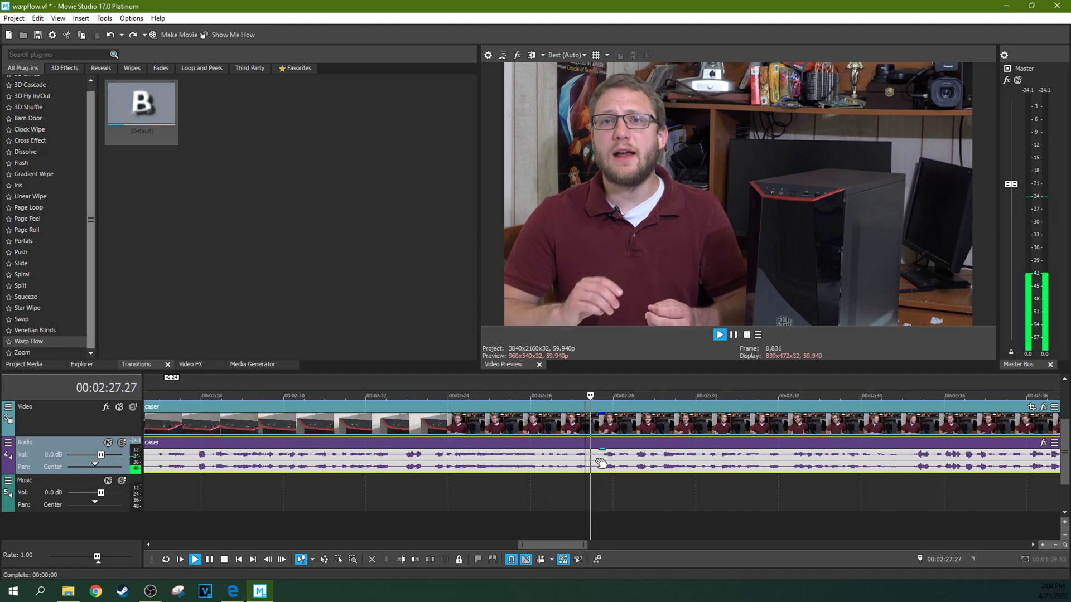
{"action": "key", "text": "space"}
{"action": "key", "text": "space"}
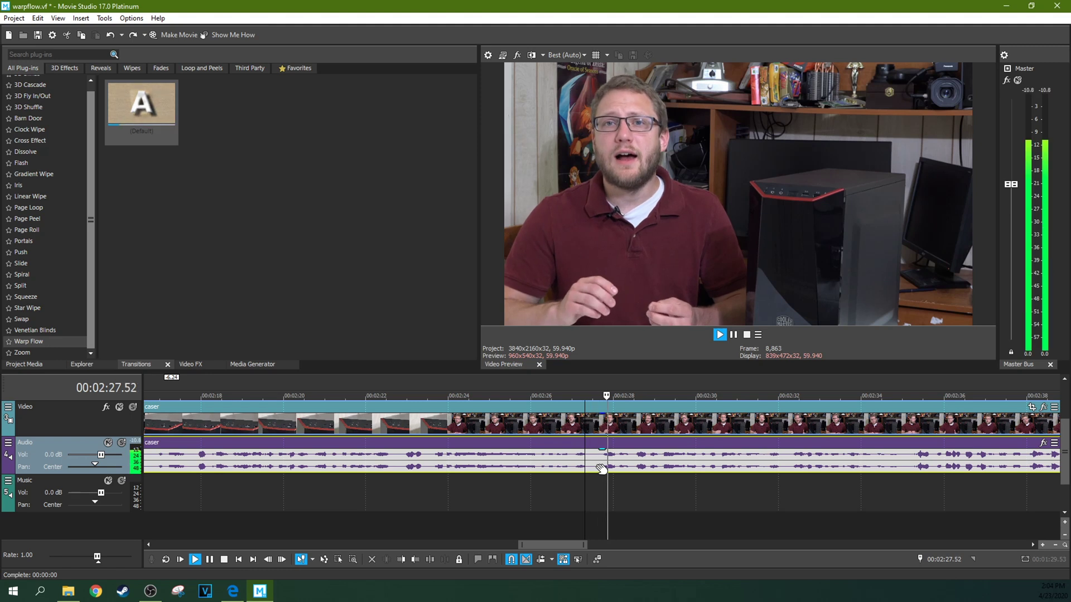
{"action": "key", "text": "space"}
Split the clip at 00:02:27.24 and trim the later piece's start to leave a gap
{"action": "left_click", "coordinate": [589, 467]}
{"action": "scroll", "coordinate": [591, 467], "scroll_direction": "up", "scroll_amount": 2}
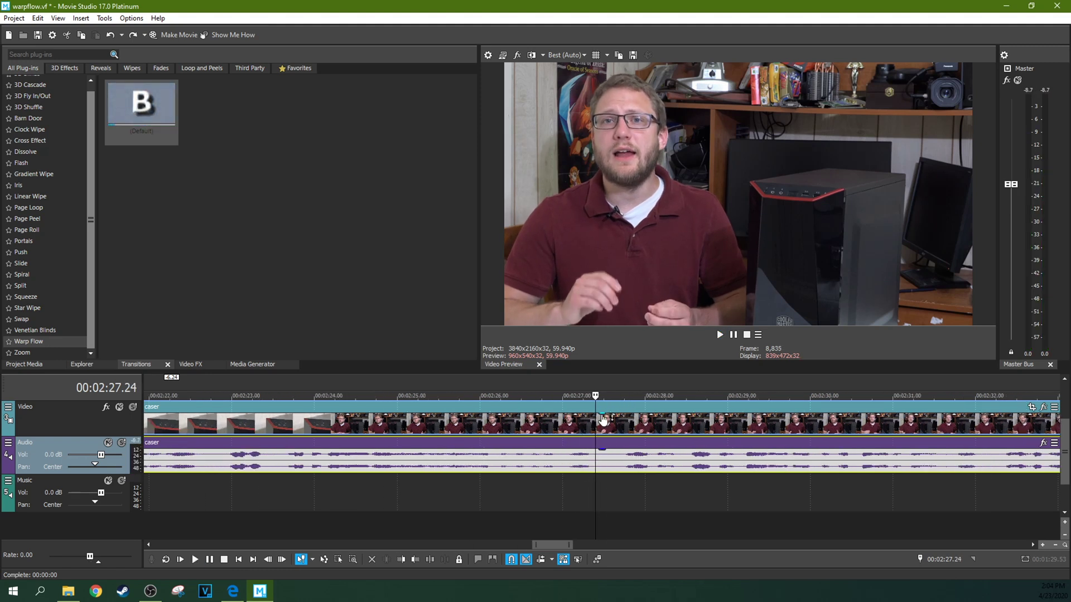
{"action": "key", "text": "s"}
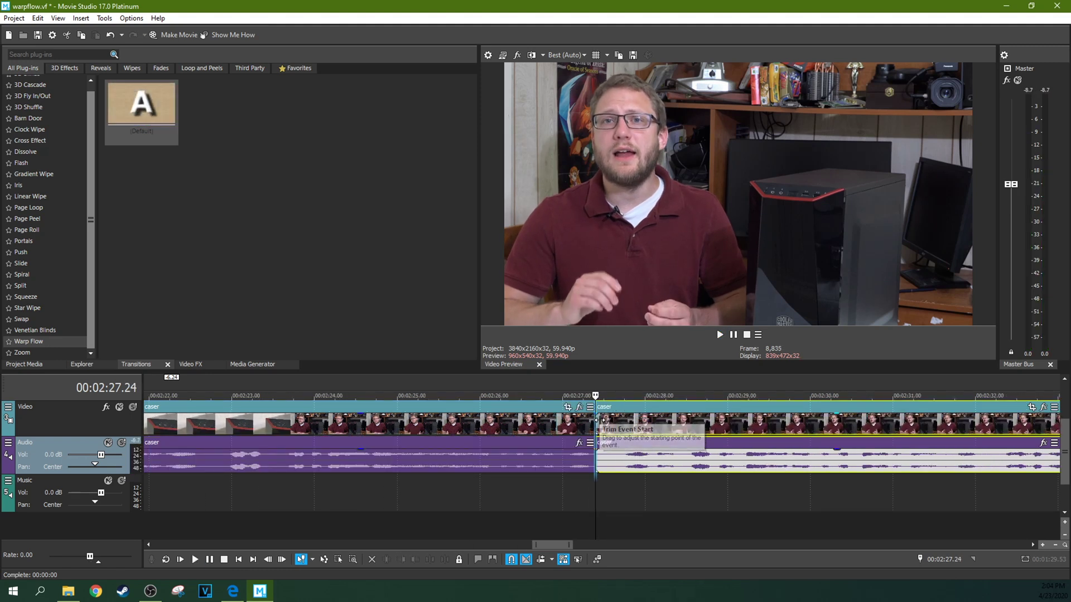
{"action": "left_click_drag", "start_coordinate": [597, 423], "coordinate": [692, 428]}
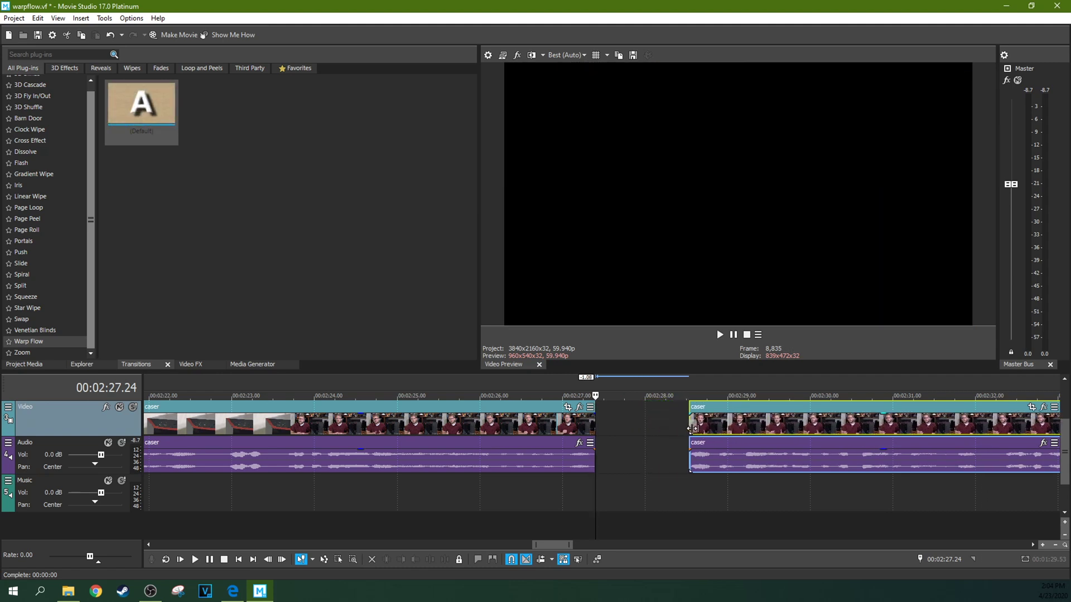
{"action": "left_click", "coordinate": [692, 429]}
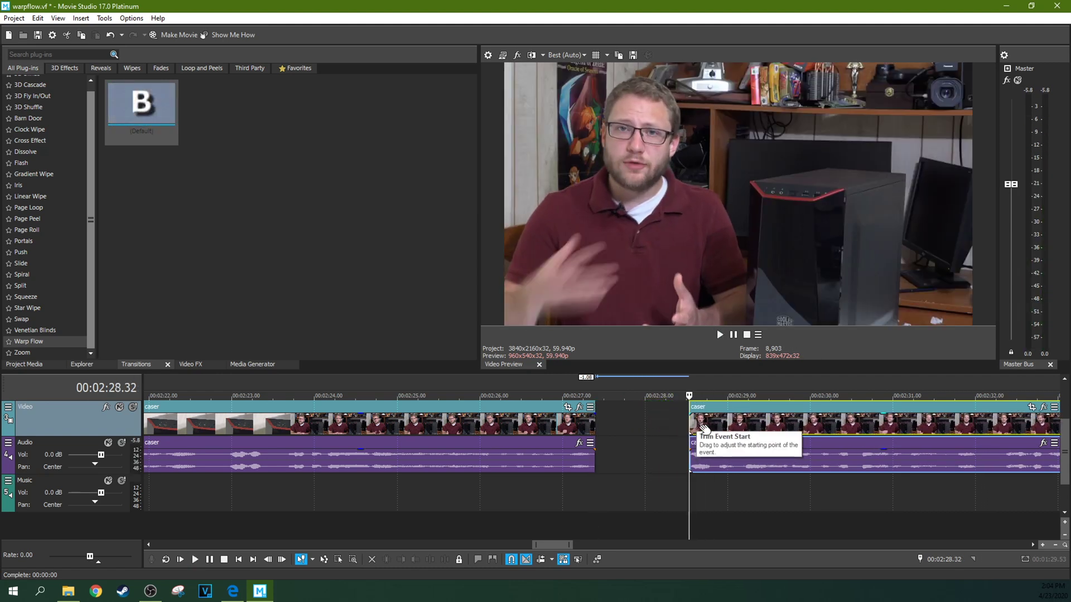
{"action": "left_click_drag", "start_coordinate": [703, 427], "coordinate": [617, 420]}
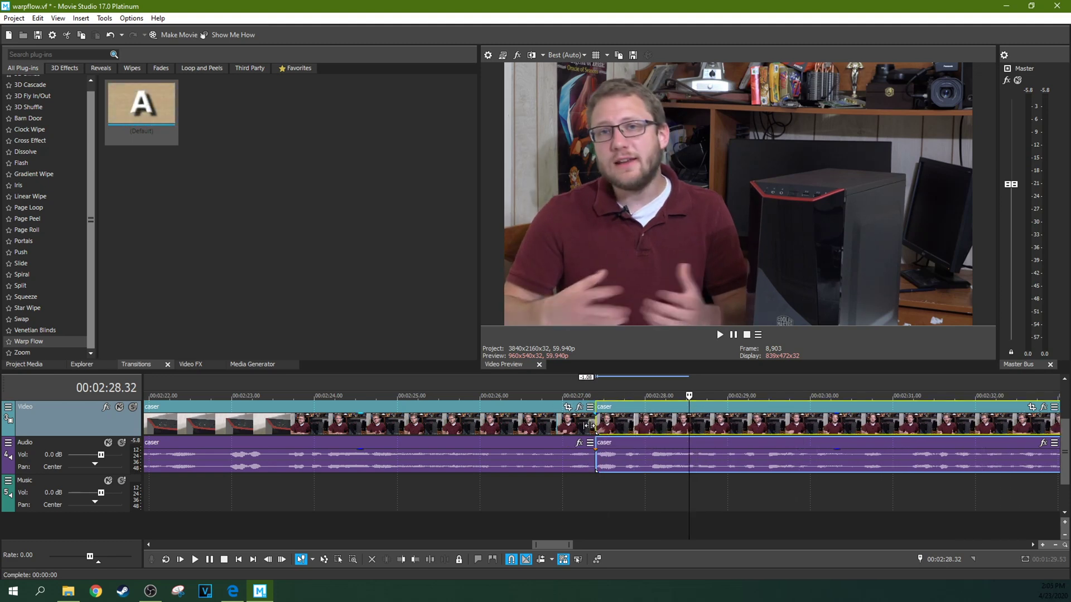
{"action": "left_click", "coordinate": [591, 425]}
{"action": "left_click_drag", "start_coordinate": [621, 415], "coordinate": [644, 424]}
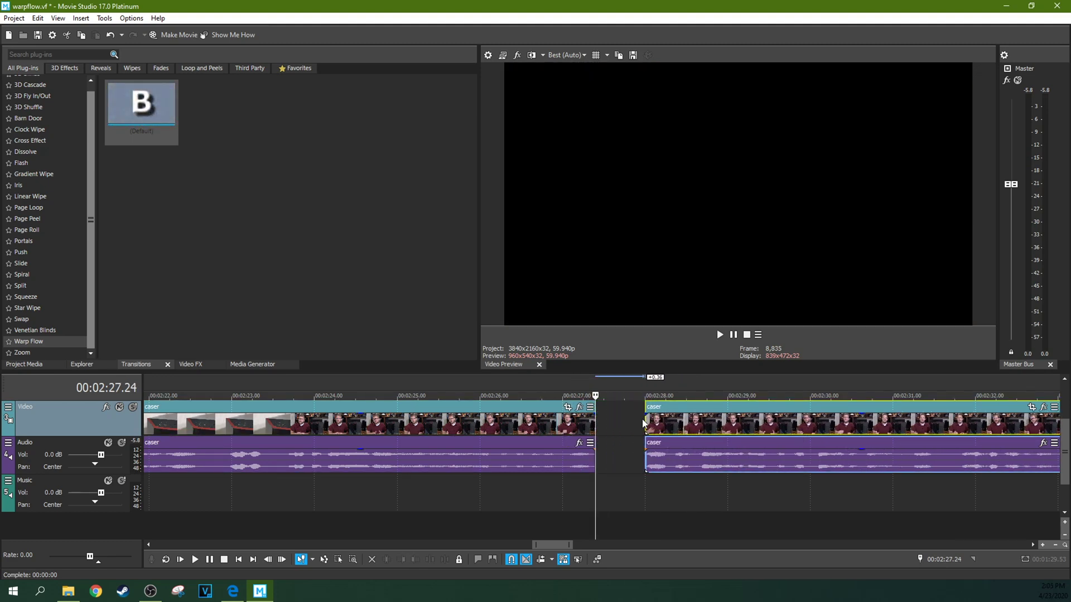
{"action": "left_click", "coordinate": [594, 425]}
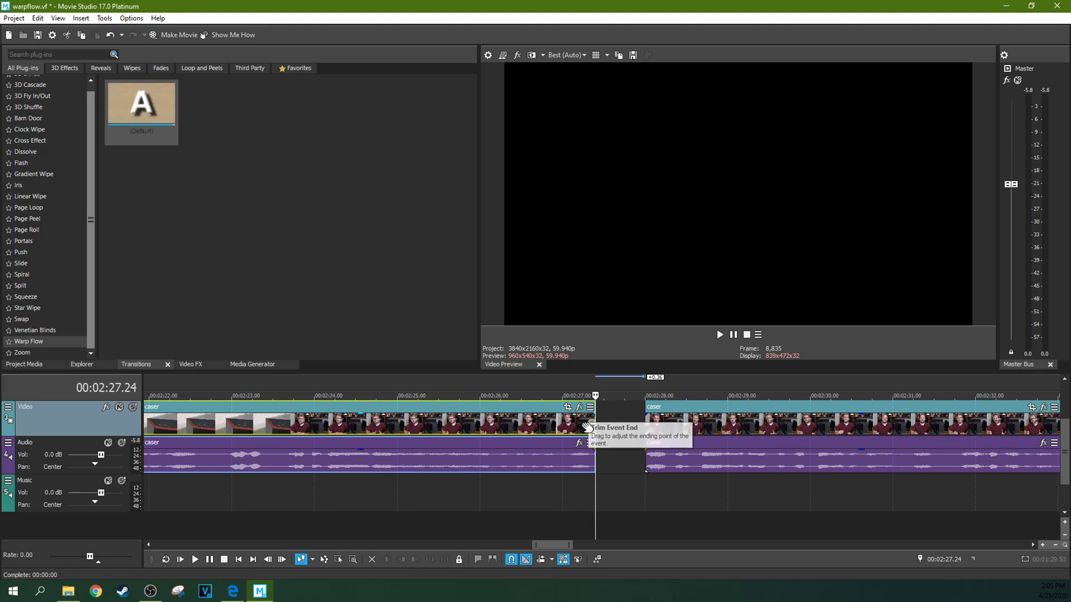
{"action": "left_click", "coordinate": [584, 426]}
{"action": "key", "text": "Right"}
{"action": "key", "text": "Right"}
{"action": "key", "text": "Right"}
{"action": "key", "text": "Right"}
{"action": "key", "text": "Right"}
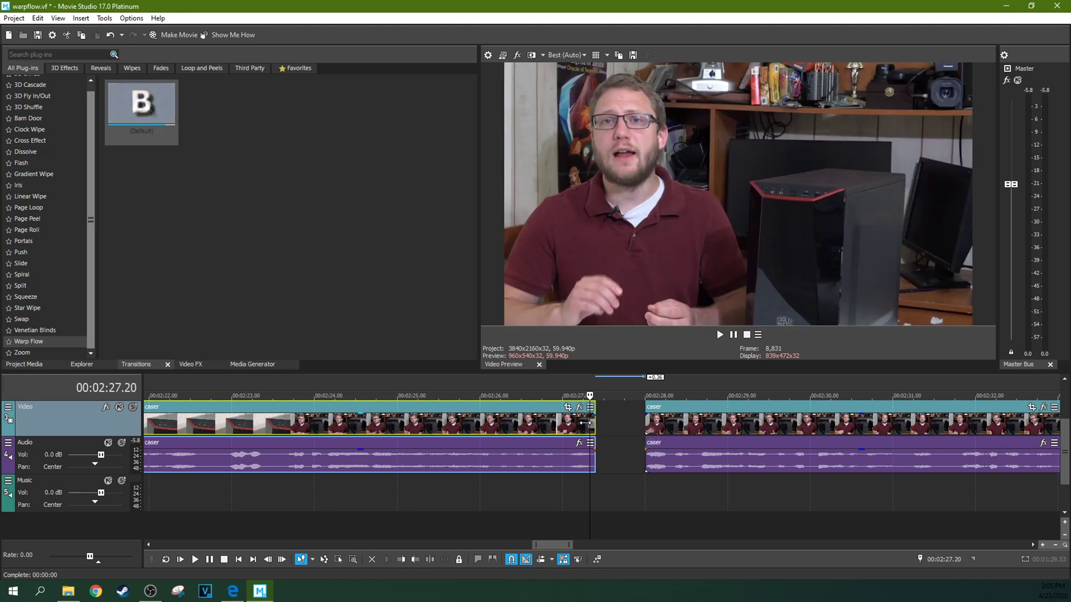
{"action": "key", "text": "Right"}
{"action": "key", "text": "Right"}
{"action": "key", "text": "Right"}
{"action": "key", "text": "Right"}
{"action": "key", "text": "Left"}
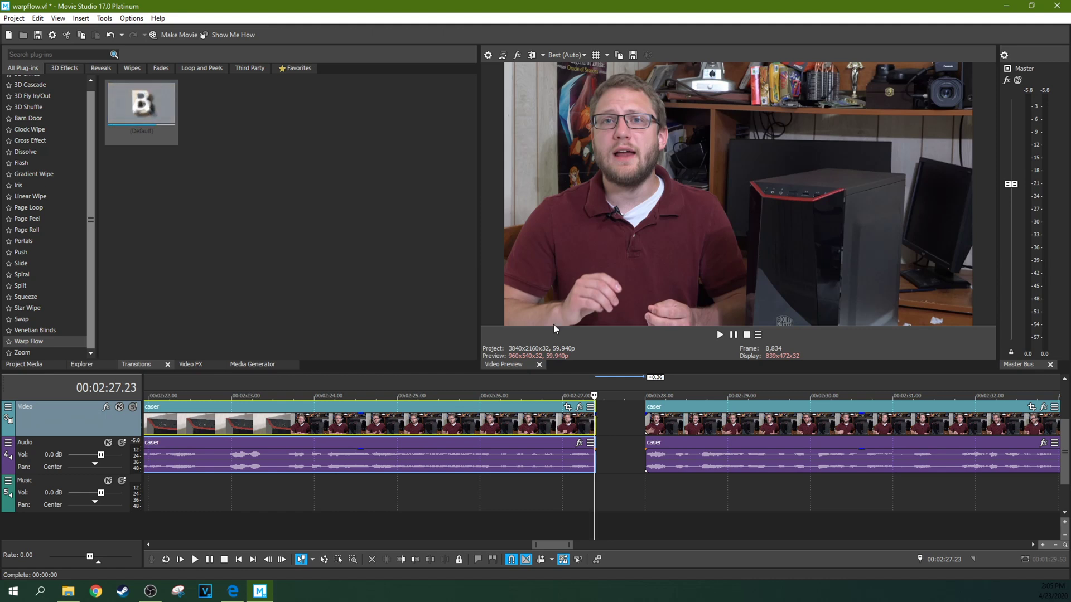
{"action": "left_click_drag", "start_coordinate": [645, 425], "coordinate": [620, 423]}
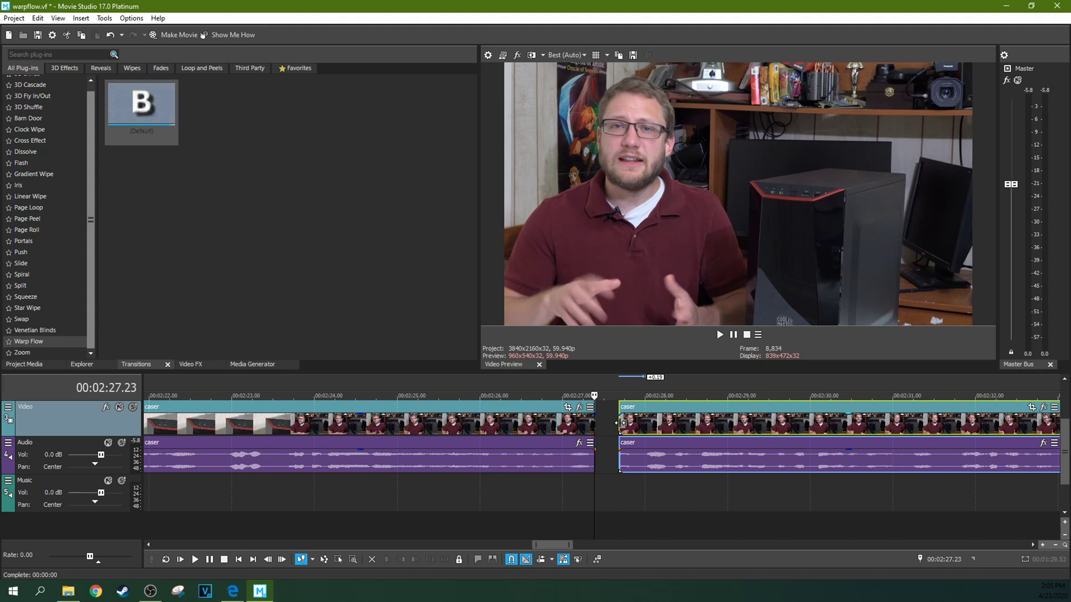
Slide the second clip left so it overlaps the end of the first clip
{"action": "left_click", "coordinate": [591, 423]}
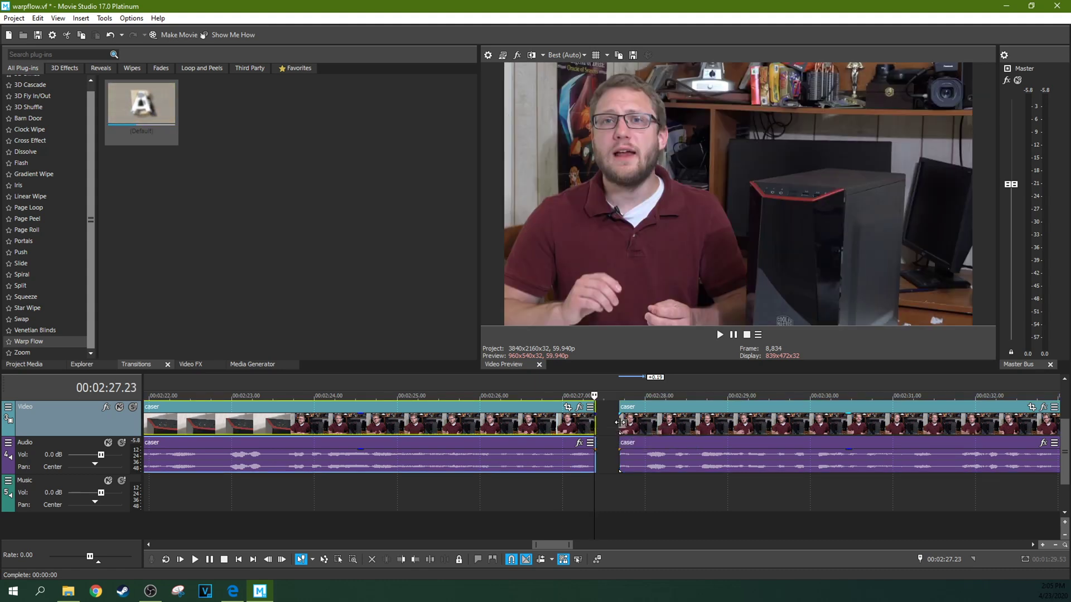
{"action": "left_click_drag", "start_coordinate": [621, 423], "coordinate": [607, 422]}
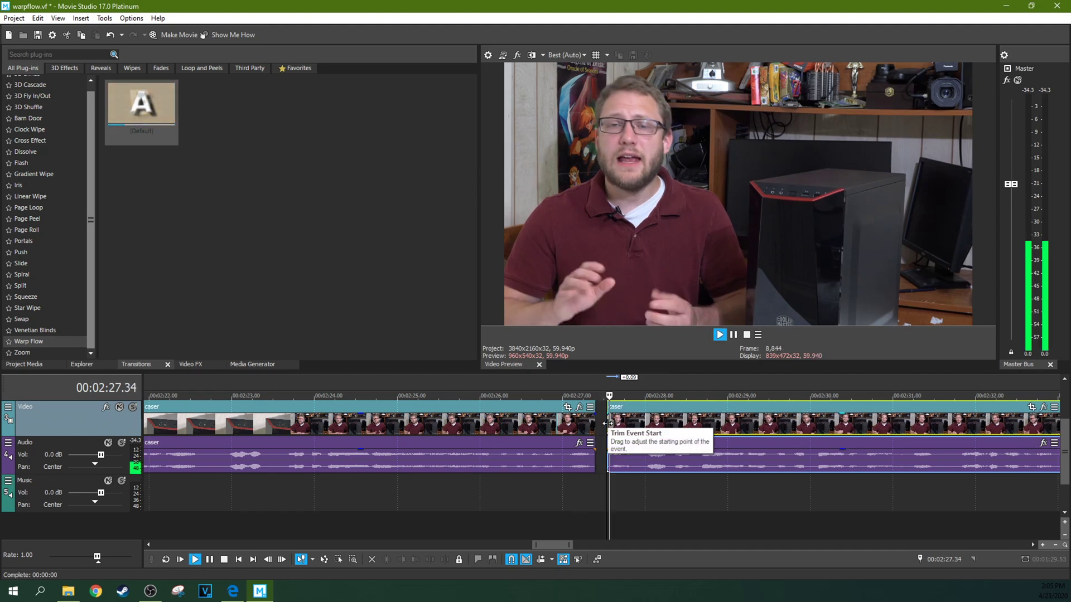
{"action": "left_click_drag", "start_coordinate": [608, 423], "coordinate": [637, 424]}
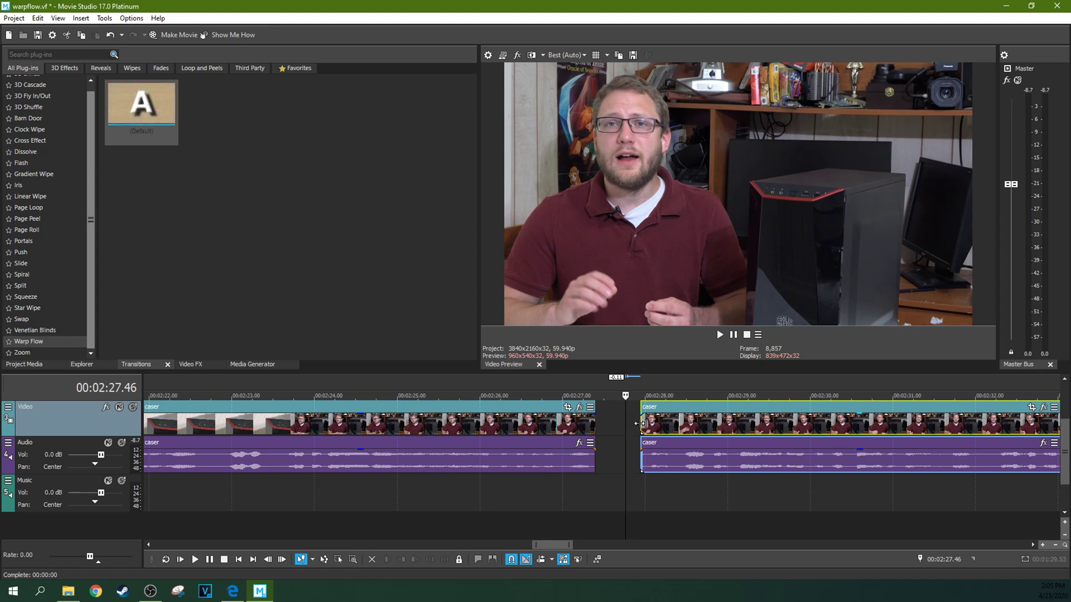
{"action": "left_click_drag", "start_coordinate": [637, 424], "coordinate": [637, 424]}
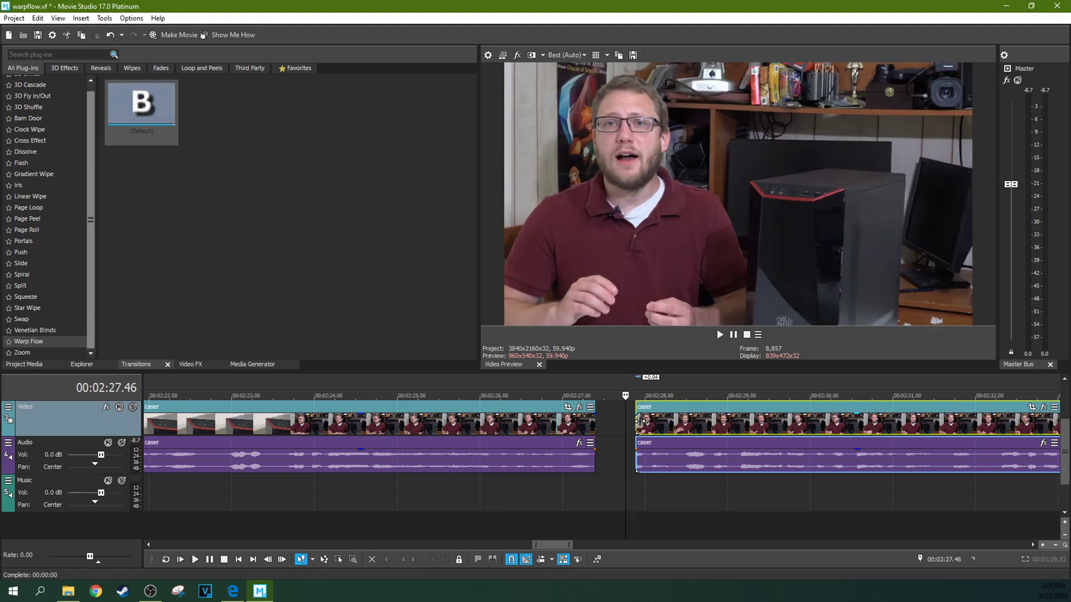
{"action": "left_click_drag", "start_coordinate": [651, 420], "coordinate": [616, 420]}
Shorten the crossfade overlap and step through its frames one by one
{"action": "left_click", "coordinate": [591, 399]}
{"action": "scroll", "coordinate": [591, 400], "scroll_direction": "up", "scroll_amount": 3}
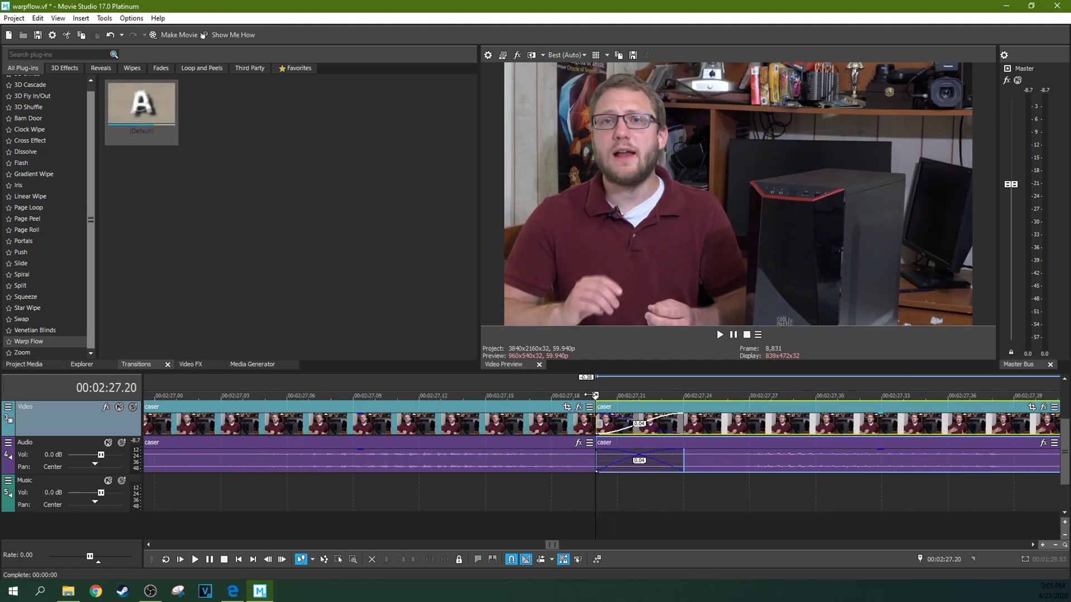
{"action": "left_click_drag", "start_coordinate": [743, 432], "coordinate": [776, 428]}
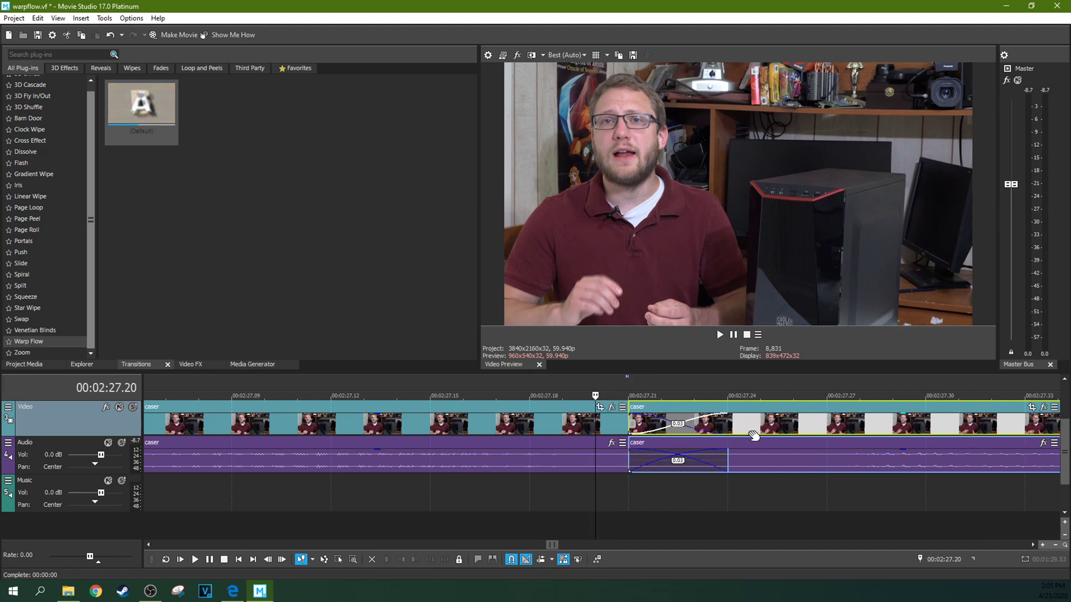
{"action": "left_click", "coordinate": [633, 399]}
{"action": "key", "text": "Right"}
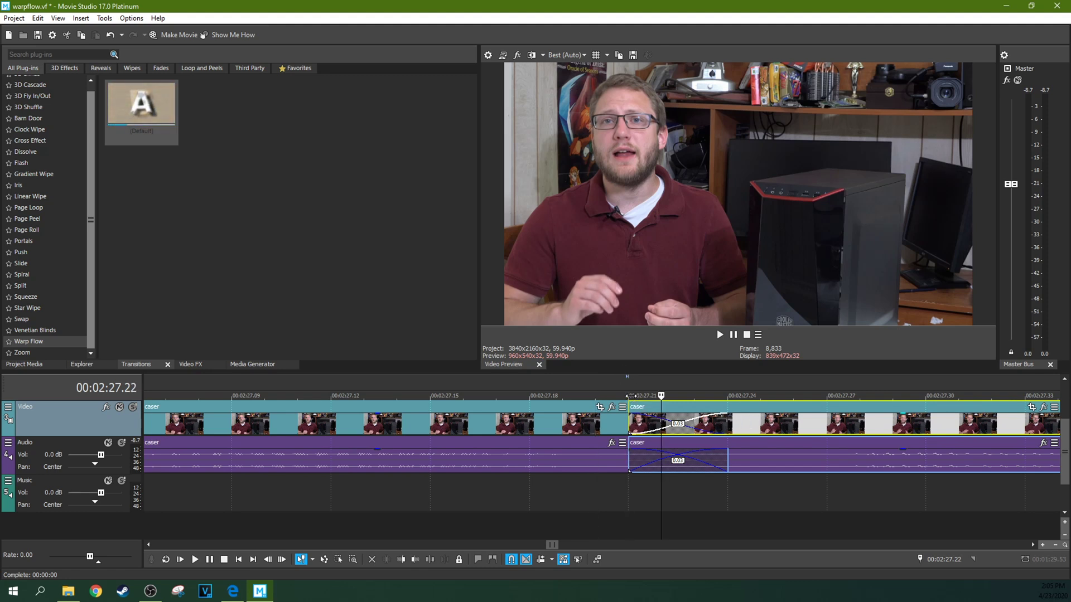
{"action": "key", "text": "Right"}
{"action": "key", "text": "Right"}
{"action": "key", "text": "Right"}
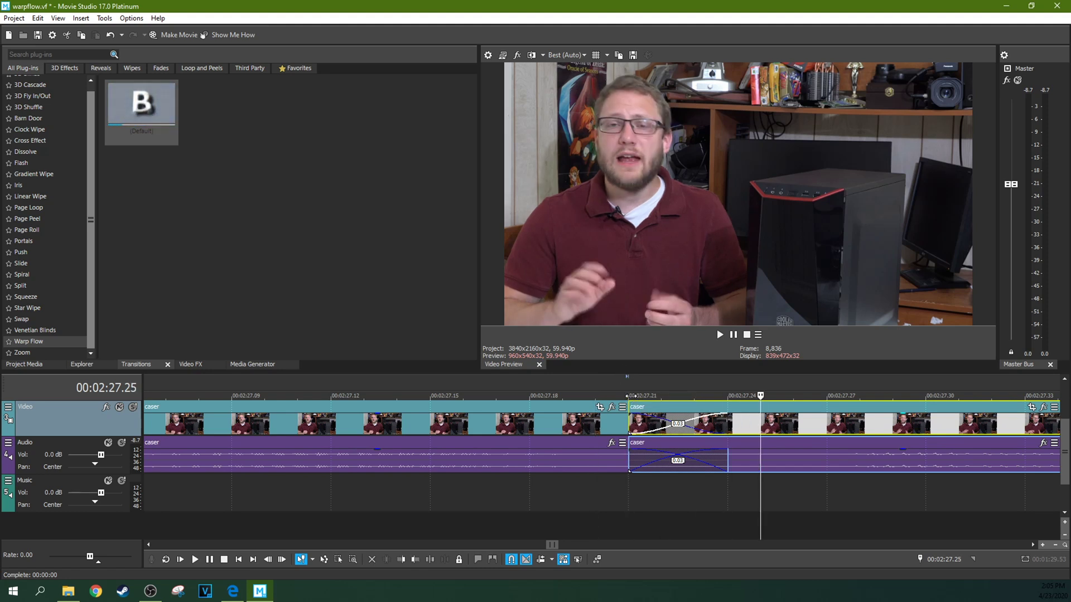
{"action": "key", "text": "Left"}
{"action": "key", "text": "Left"}
{"action": "key", "text": "Left"}
{"action": "key", "text": "Left"}
{"action": "key", "text": "Right"}
{"action": "key", "text": "Right"}
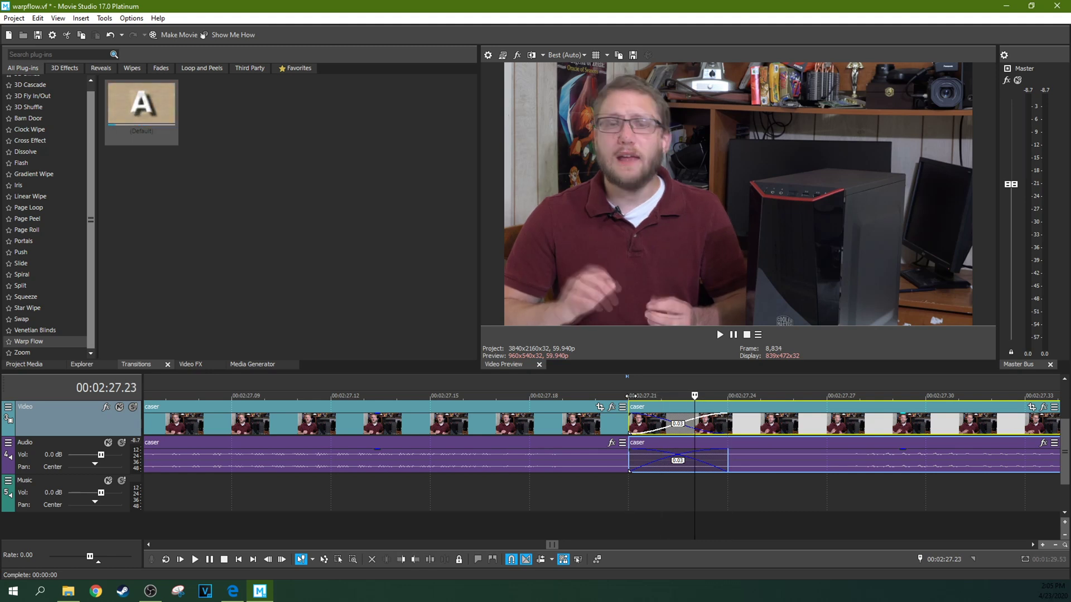
{"action": "key", "text": "Right"}
{"action": "key", "text": "Right"}
{"action": "key", "text": "Left"}
{"action": "key", "text": "Left"}
{"action": "key", "text": "Left"}
{"action": "key", "text": "Left"}
{"action": "key", "text": "Left"}
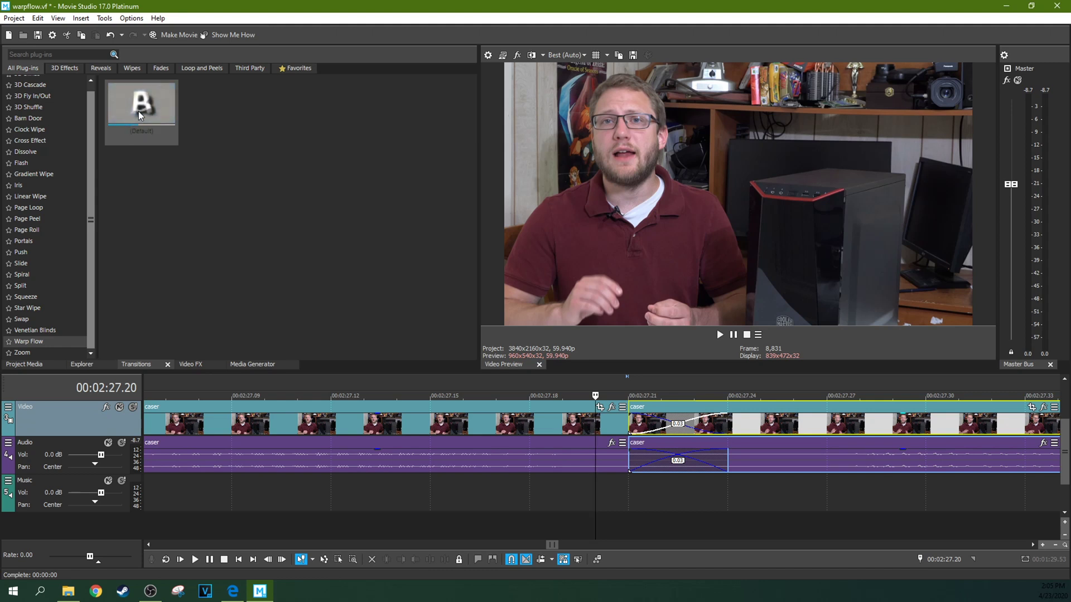
Save the project and drop the default Warp Flow preset onto the crossfade
{"action": "key", "text": "ctrl+s"}
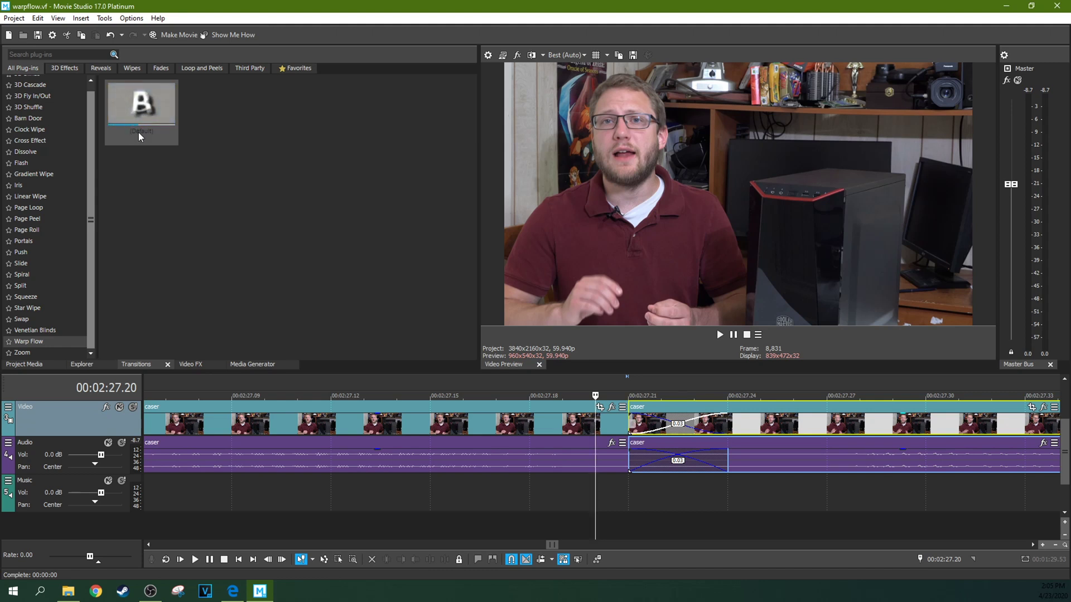
{"action": "left_click", "coordinate": [146, 116]}
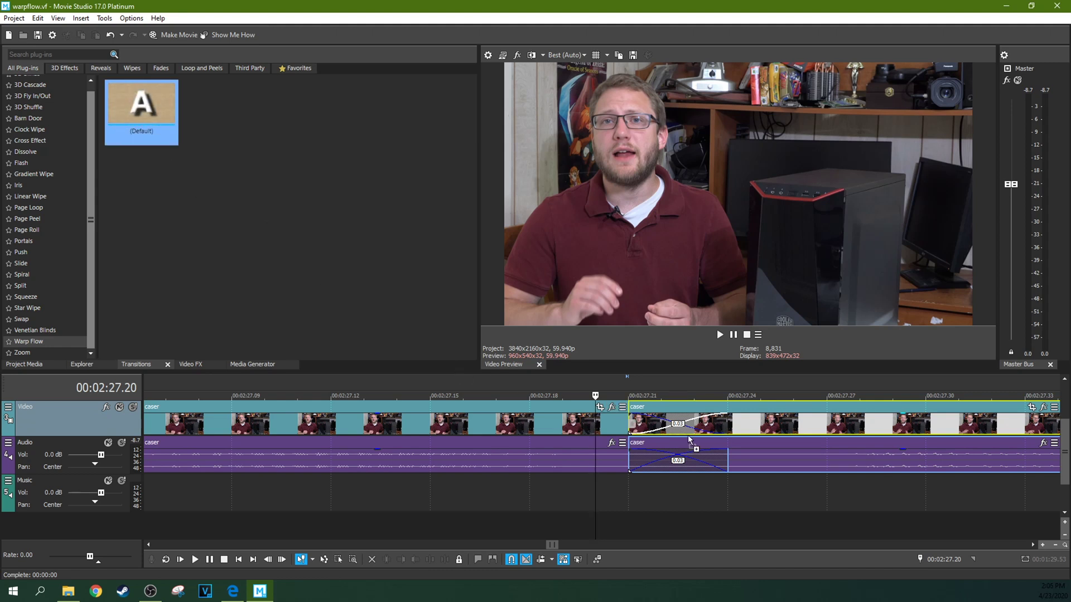
{"action": "left_click_drag", "start_coordinate": [686, 427], "coordinate": [686, 426]}
Step through the Warp Flow transition frame by frame to check it
{"action": "left_click", "coordinate": [627, 386]}
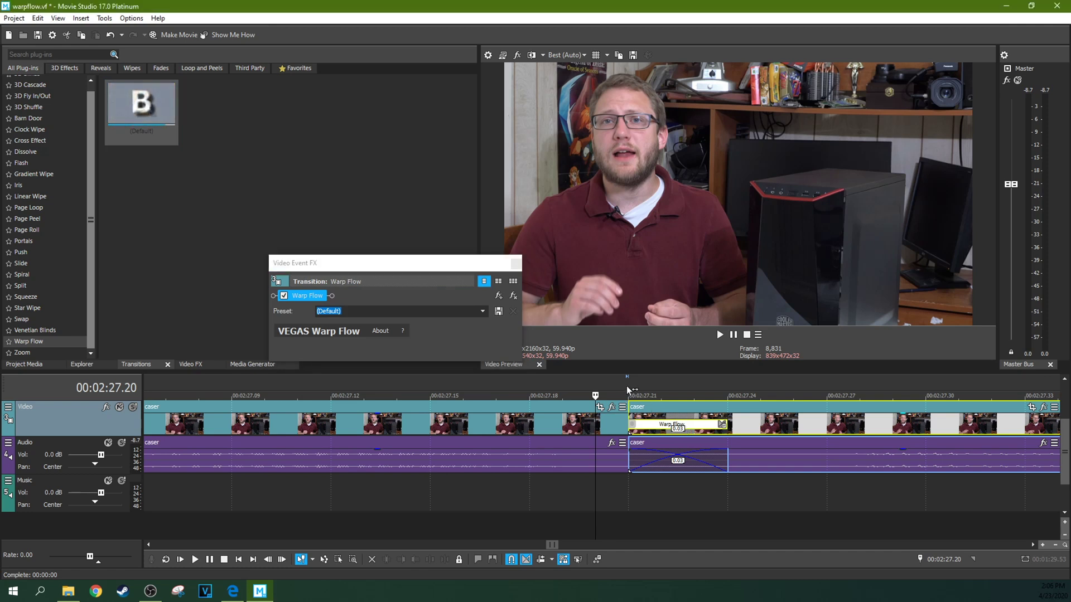
{"action": "key", "text": "Right"}
{"action": "key", "text": "Right"}
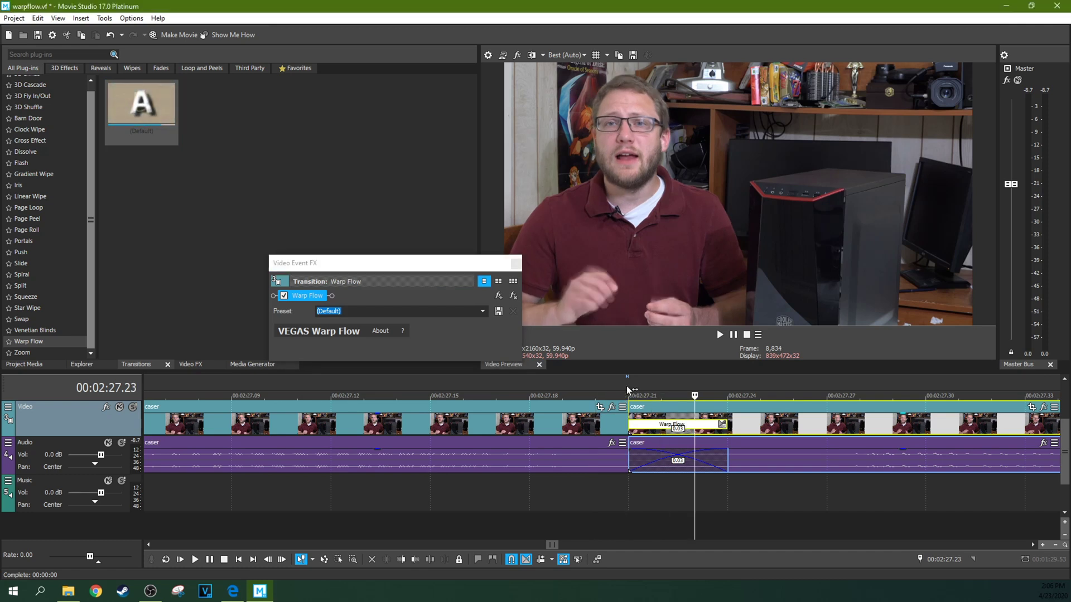
{"action": "key", "text": "Right"}
{"action": "key", "text": "Right"}
{"action": "key", "text": "Right"}
{"action": "key", "text": "Right"}
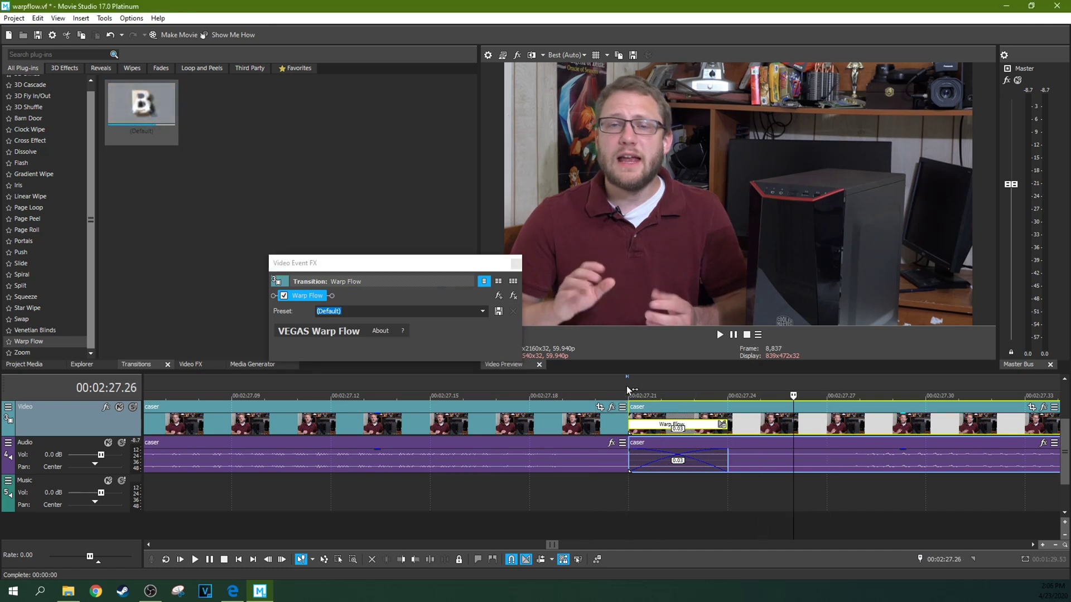
{"action": "key", "text": "Left"}
{"action": "key", "text": "Left"}
{"action": "key", "text": "Left"}
{"action": "key", "text": "Left"}
{"action": "key", "text": "Left"}
{"action": "key", "text": "Left"}
{"action": "key", "text": "Left"}
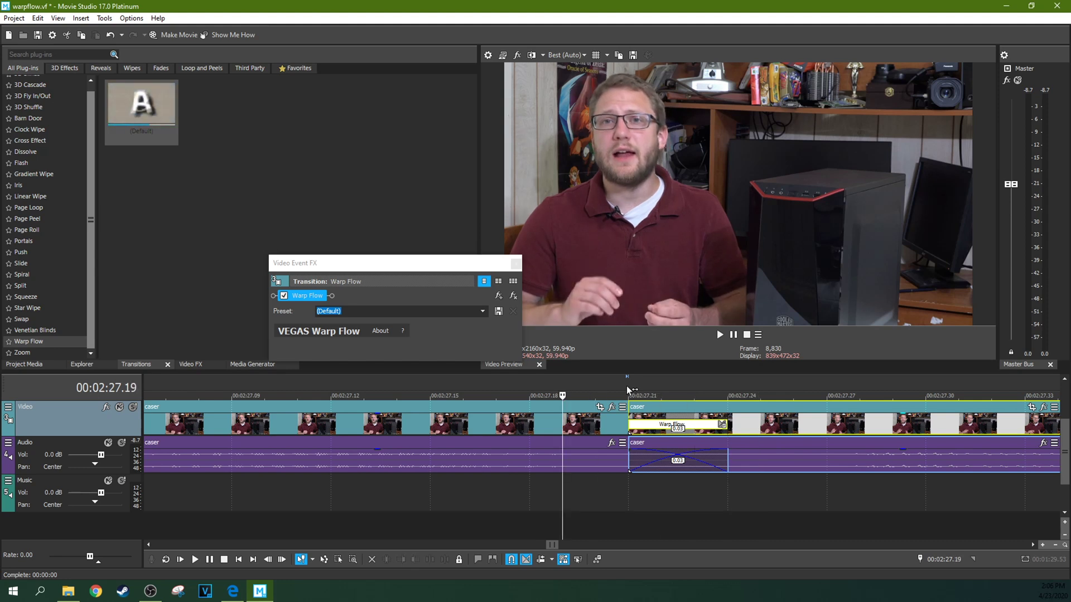
{"action": "scroll", "coordinate": [545, 435], "scroll_direction": "down", "scroll_amount": 2}
{"action": "scroll", "coordinate": [544, 435], "scroll_direction": "down", "scroll_amount": 2}
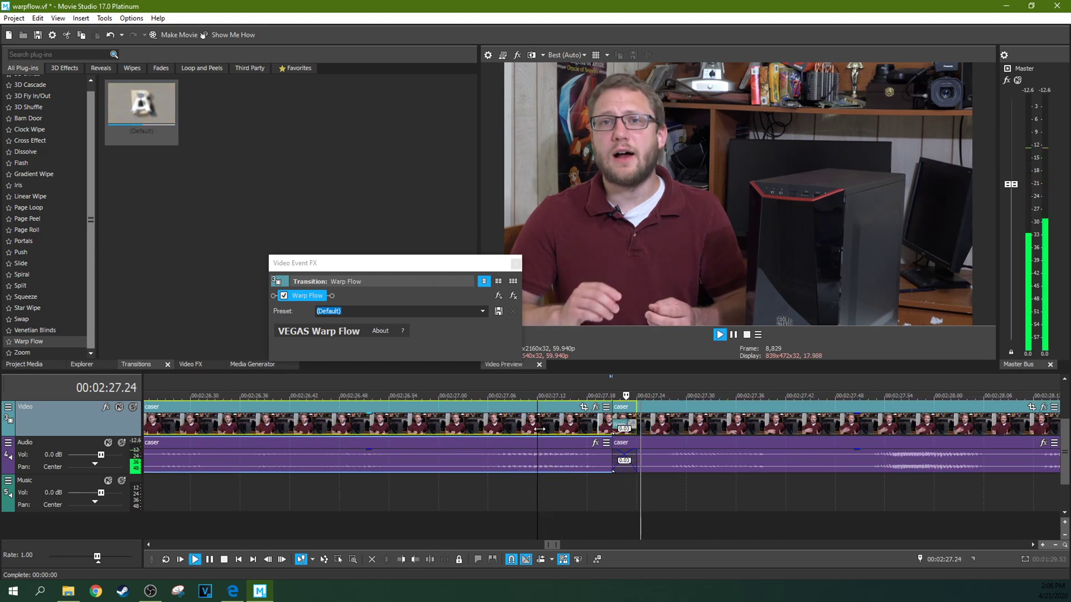
{"action": "scroll", "coordinate": [618, 416], "scroll_direction": "down", "scroll_amount": 2}
Preview the transition and shift the first audio clip to shorten the audio crossfade
{"action": "key", "text": "space"}
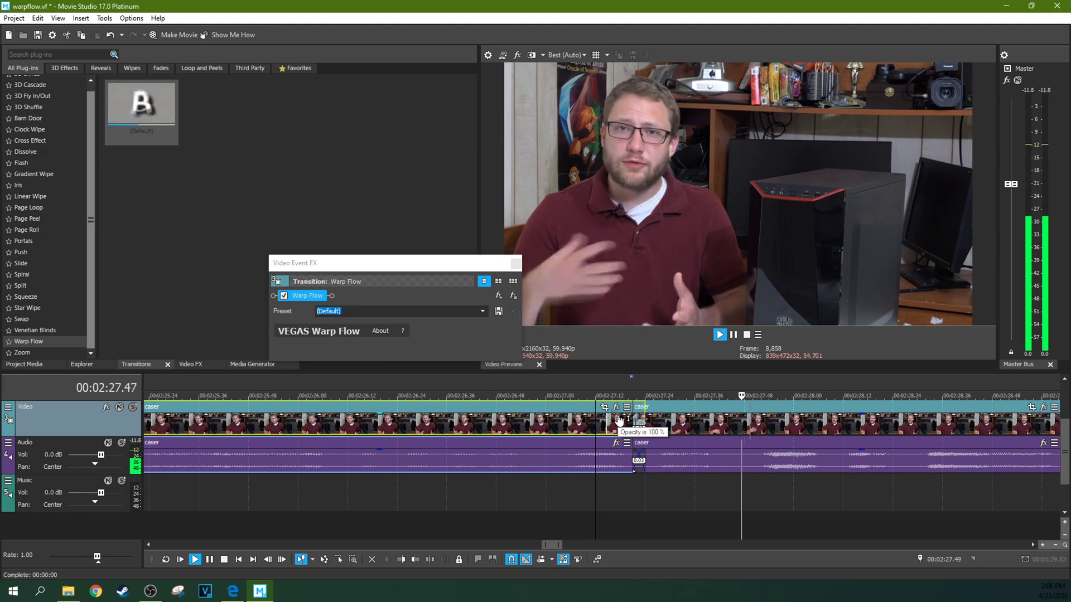
{"action": "key", "text": "space"}
{"action": "key", "text": "space"}
{"action": "key", "text": "space"}
{"action": "key", "text": "space"}
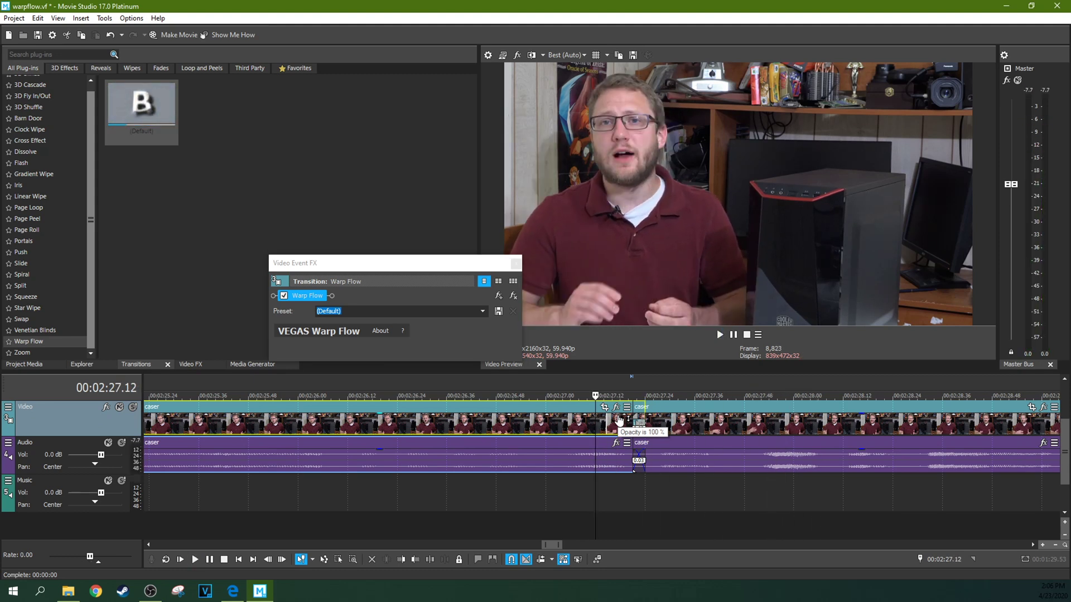
{"action": "left_click_drag", "start_coordinate": [619, 456], "coordinate": [665, 374]}
Check frames around the transition, then duplicate the Video track from its header menu
{"action": "left_click", "coordinate": [602, 409]}
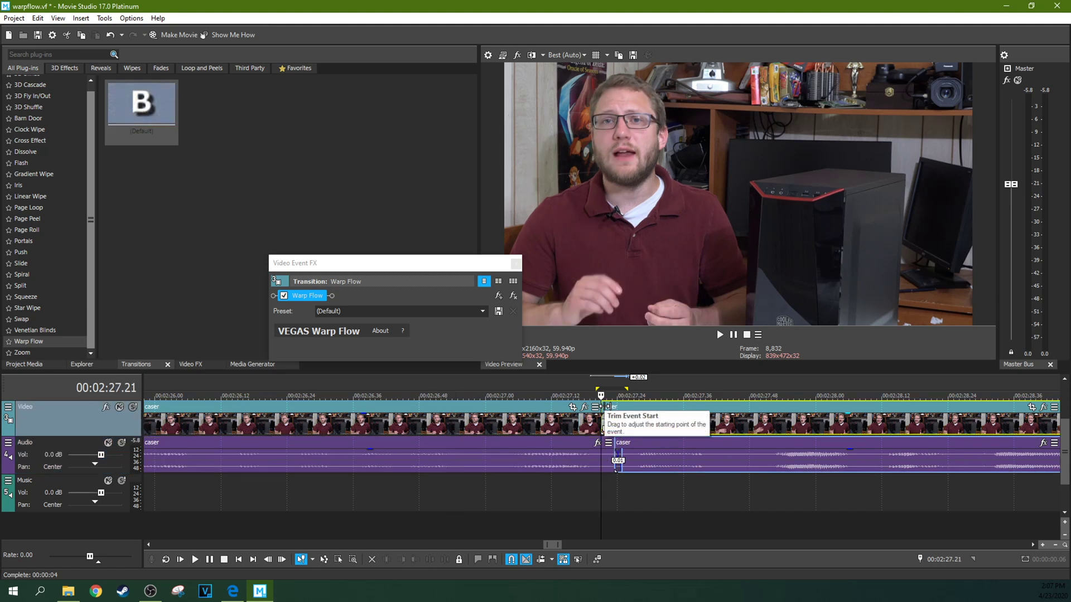
{"action": "key", "text": "Right"}
{"action": "key", "text": "Right"}
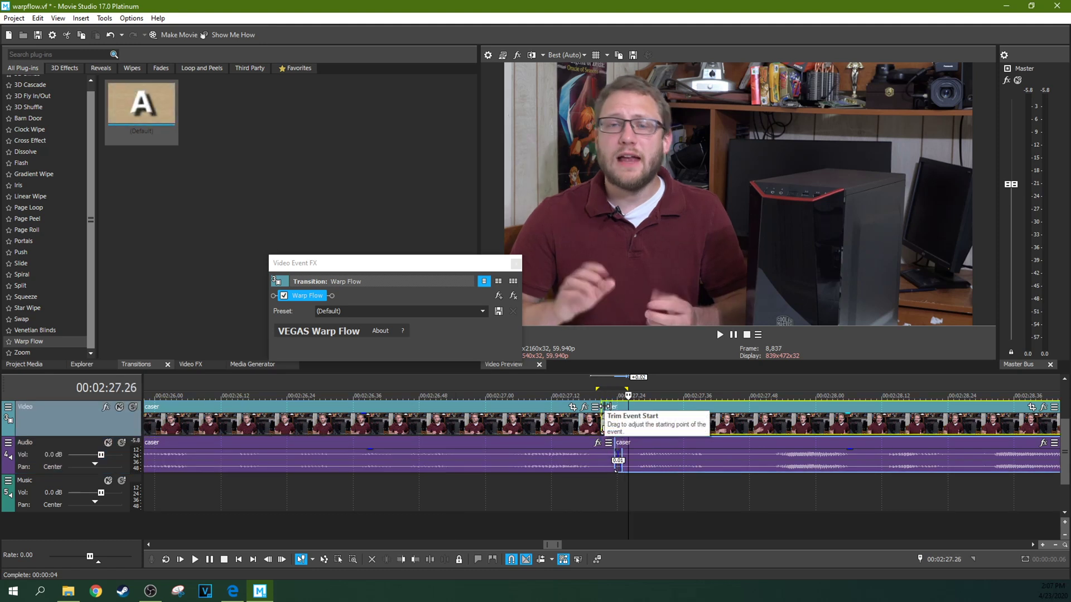
{"action": "key", "text": "Left"}
{"action": "key", "text": "Left"}
{"action": "key", "text": "Left"}
{"action": "key", "text": "Left"}
{"action": "key", "text": "Left"}
{"action": "key", "text": "Left"}
{"action": "key", "text": "Left"}
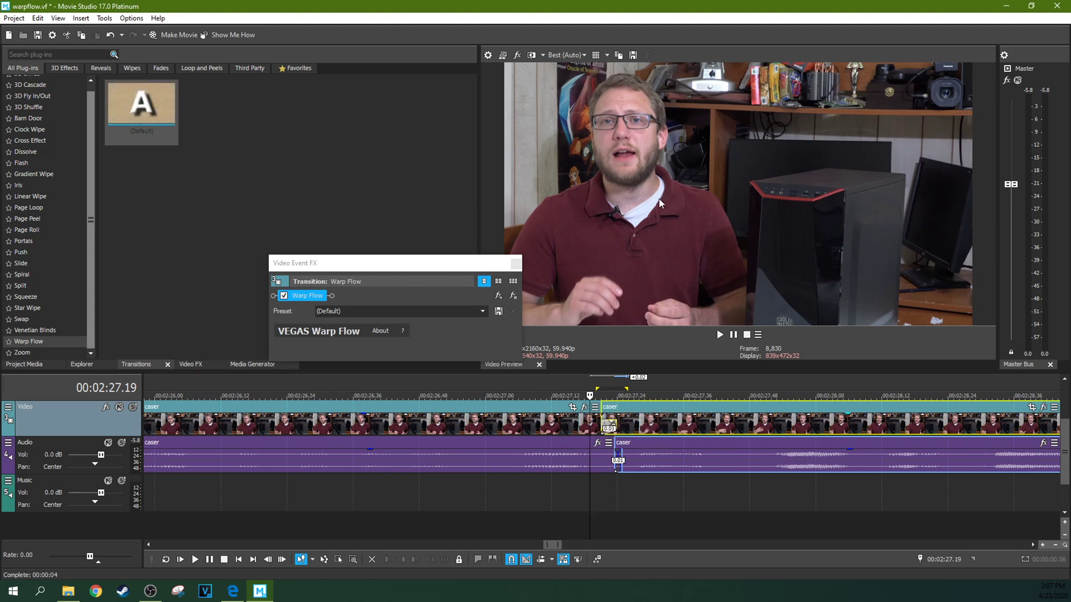
{"action": "scroll", "coordinate": [716, 382], "scroll_direction": "up", "scroll_amount": 3}
{"action": "left_click", "coordinate": [630, 395]}
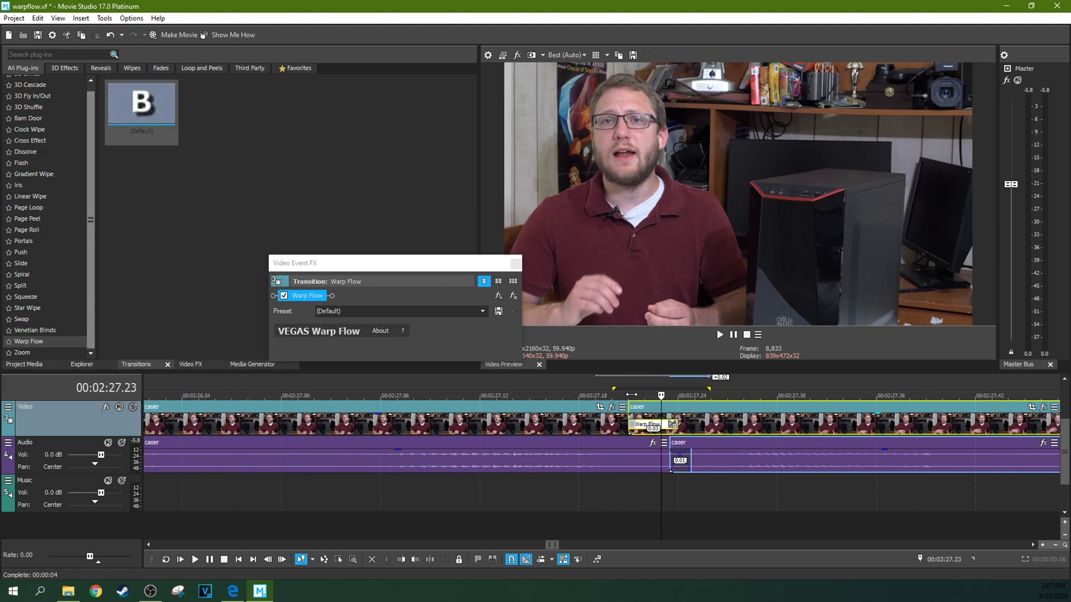
{"action": "key", "text": "Right"}
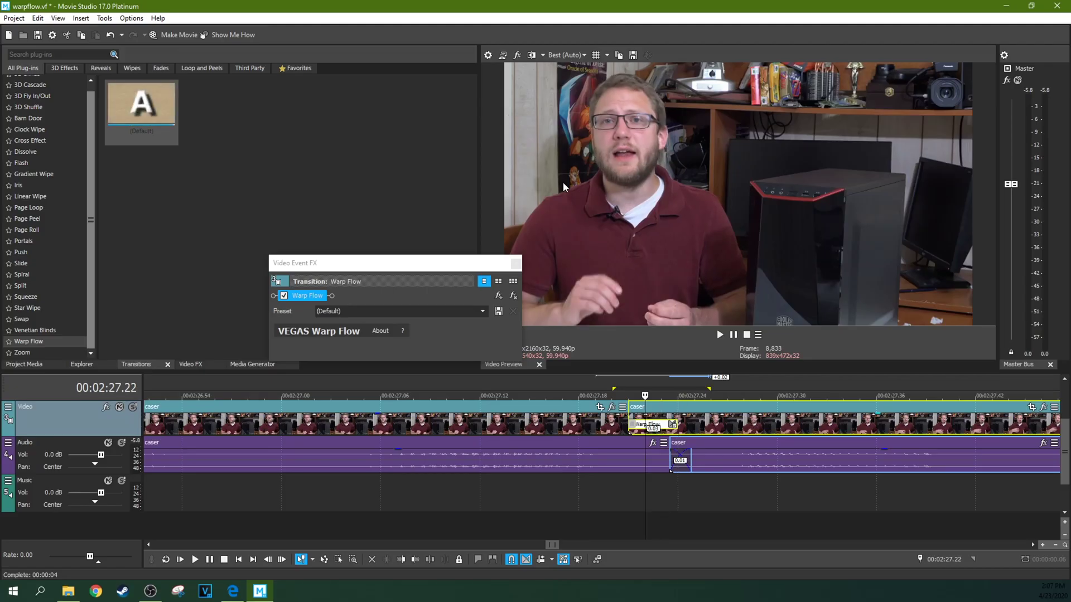
{"action": "key", "text": "Right"}
{"action": "key", "text": "Right"}
{"action": "key", "text": "Right"}
{"action": "key", "text": "Right"}
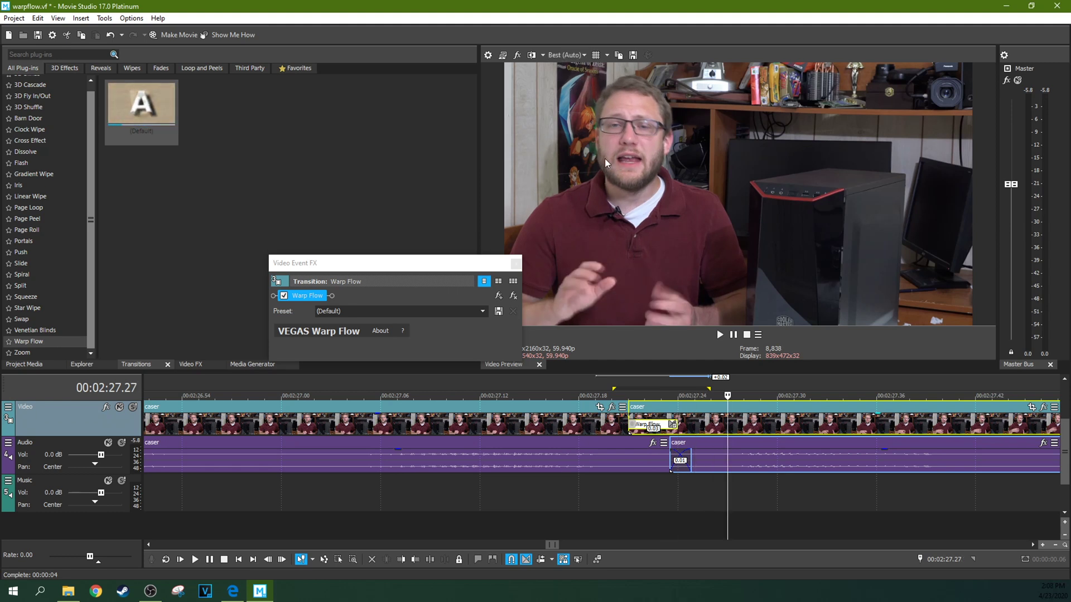
{"action": "left_click", "coordinate": [578, 411]}
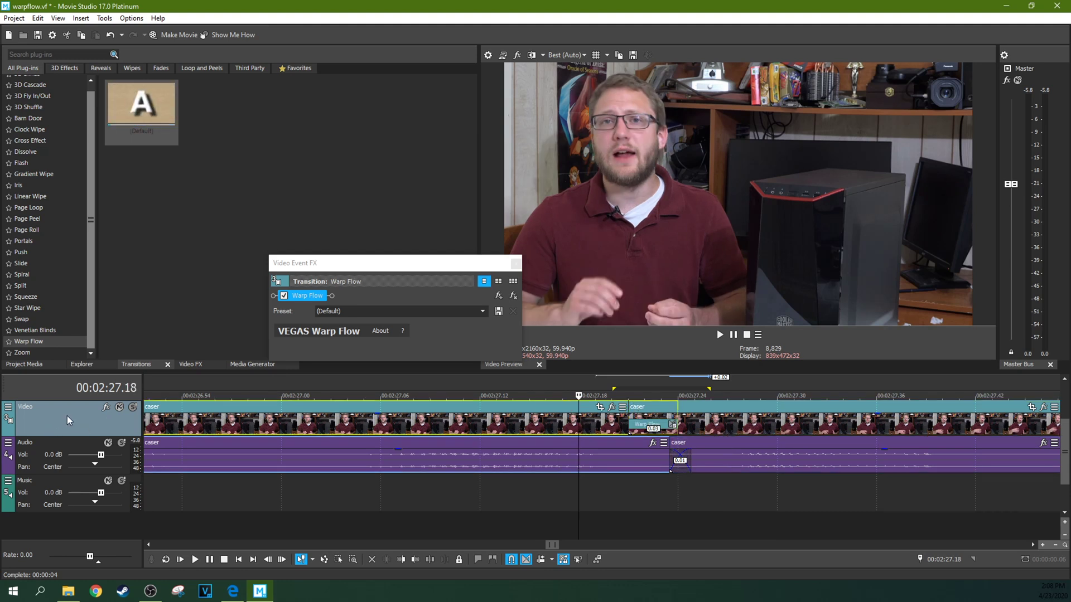
{"action": "right_click", "coordinate": [71, 517]}
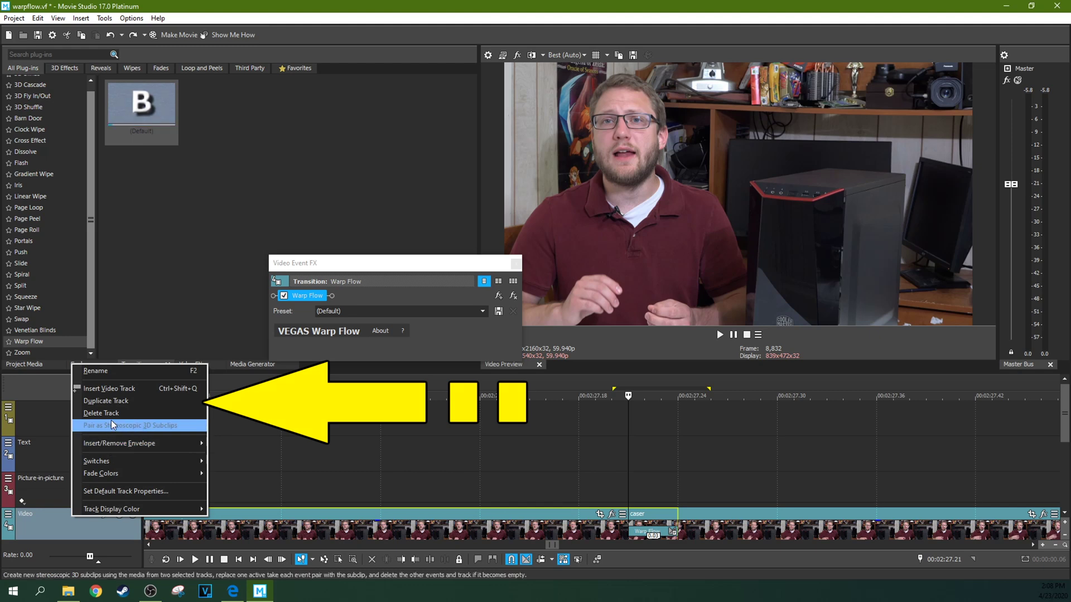
{"action": "key", "text": "Escape"}
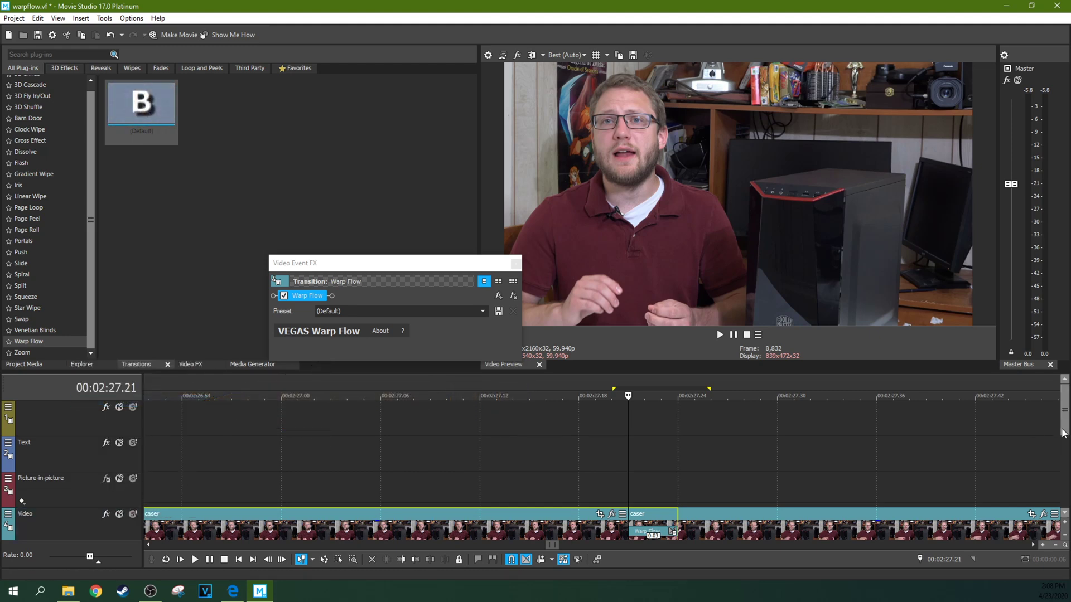
{"action": "scroll", "coordinate": [1057, 441], "scroll_direction": "down", "scroll_amount": 2}
Clear the event beyond the transition, split at the transition start, and delete the left part
{"action": "left_click", "coordinate": [744, 458]}
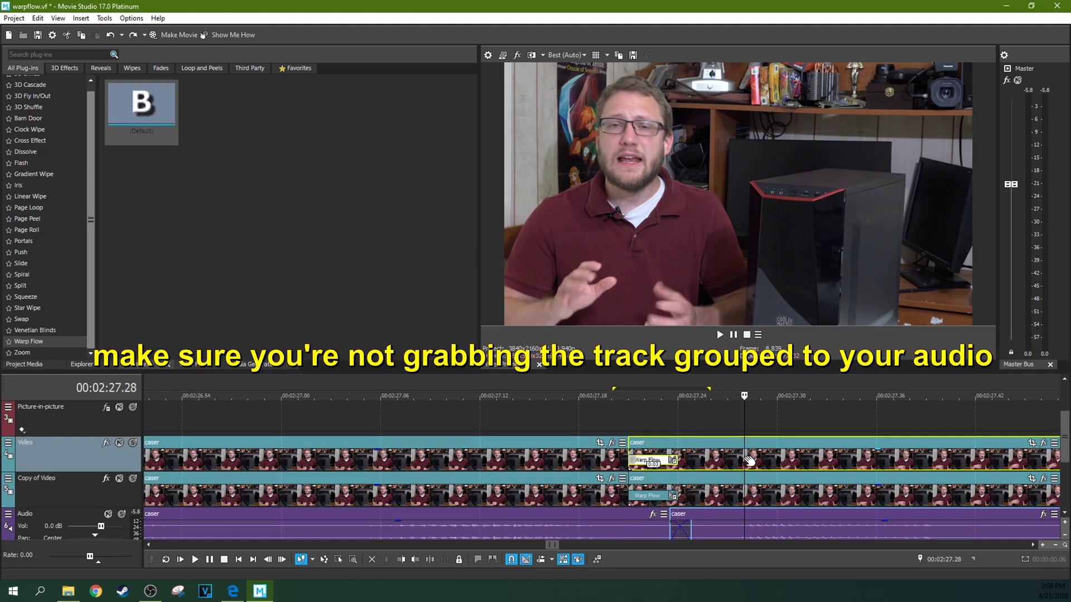
{"action": "left_click_drag", "start_coordinate": [744, 458], "coordinate": [746, 457]}
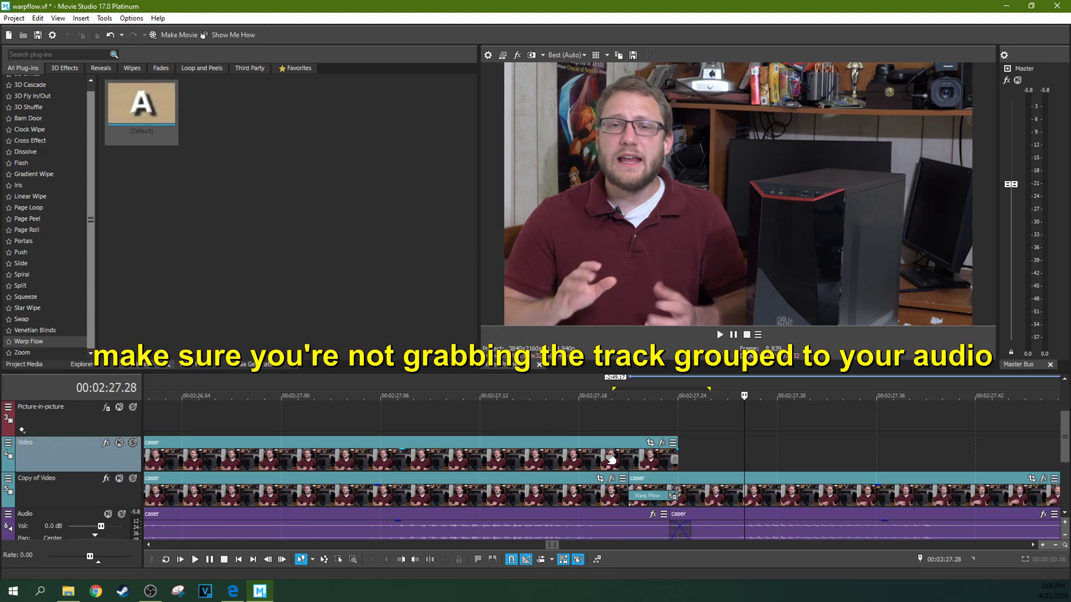
{"action": "left_click", "coordinate": [612, 459]}
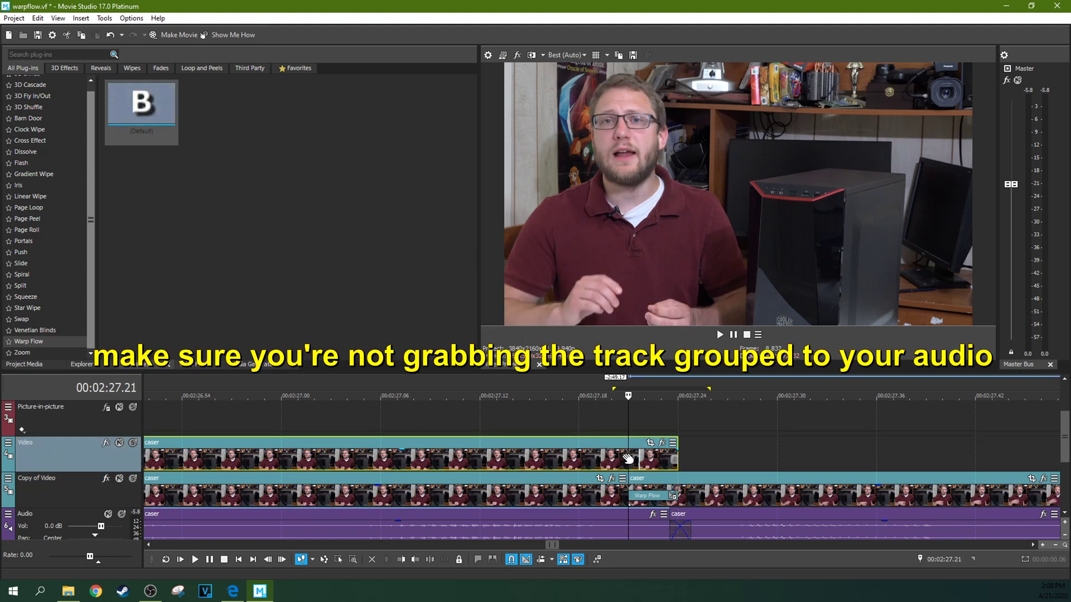
{"action": "key", "text": "s"}
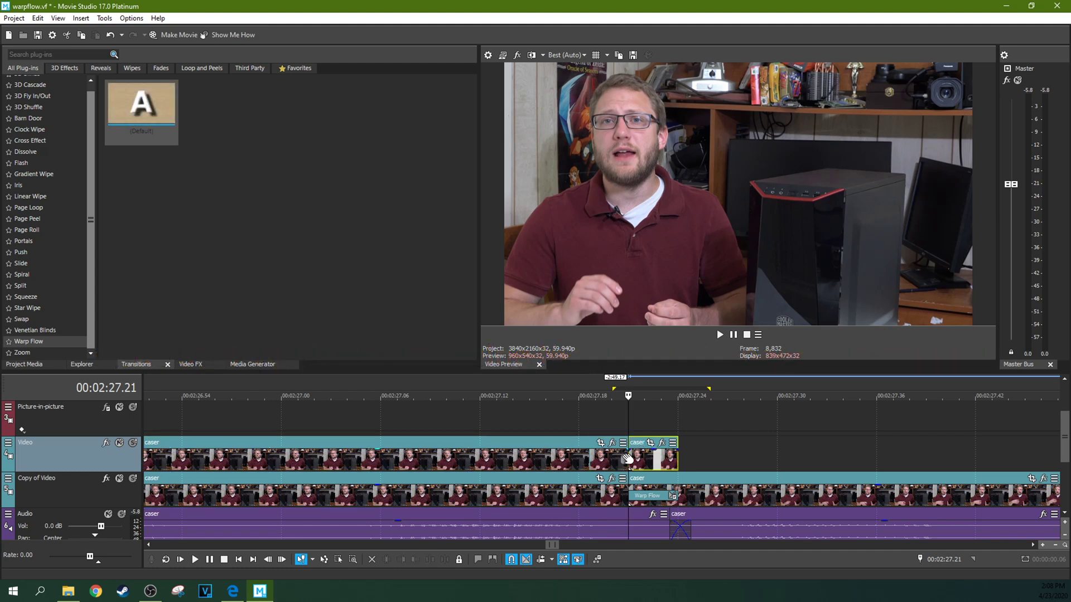
{"action": "left_click", "coordinate": [577, 457]}
{"action": "key", "text": "Delete"}
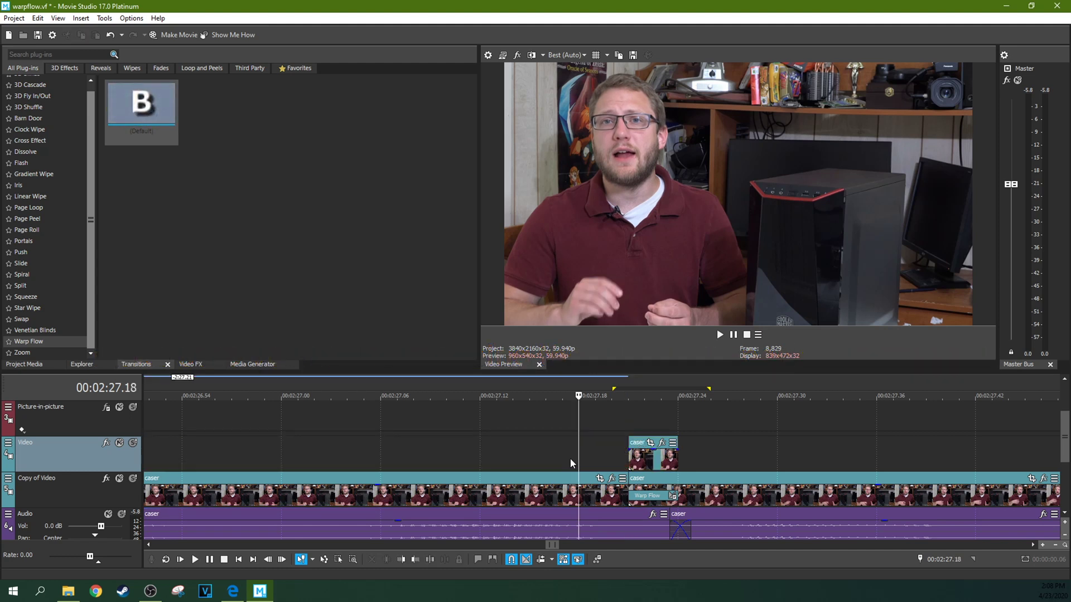
Check frames at the cut and open Pan/Crop for the short remaining clip
{"action": "key", "text": "space"}
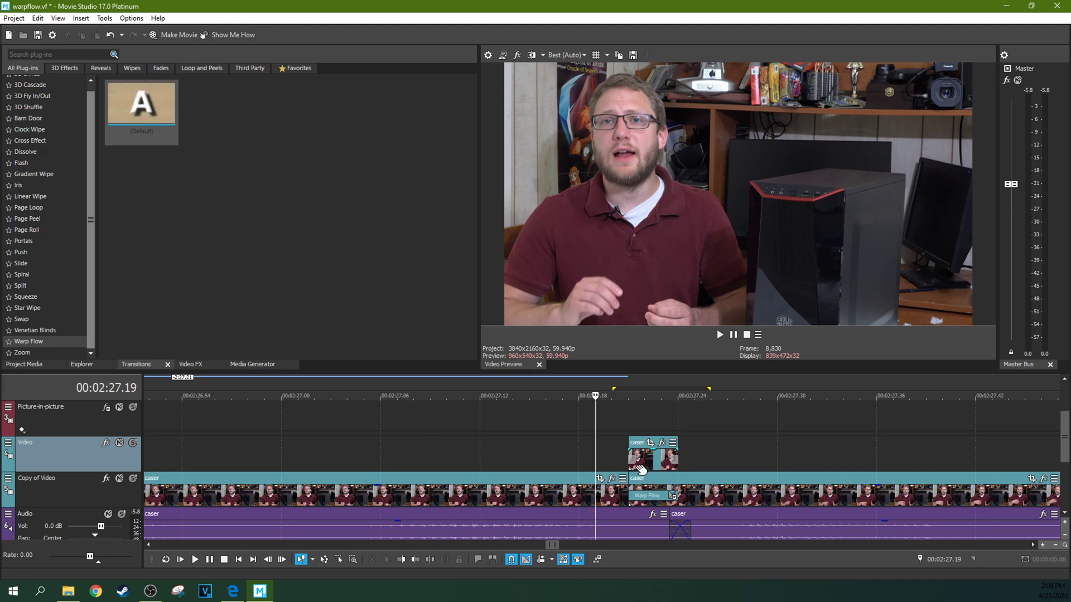
{"action": "key", "text": "Left"}
{"action": "key", "text": "Left"}
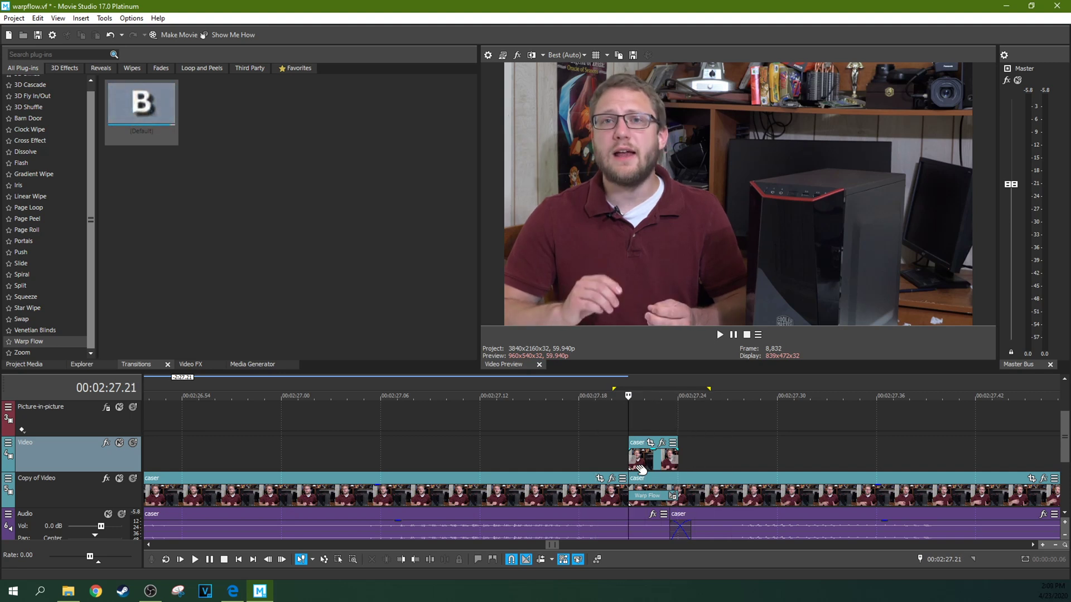
{"action": "key", "text": "Left"}
{"action": "key", "text": "Left"}
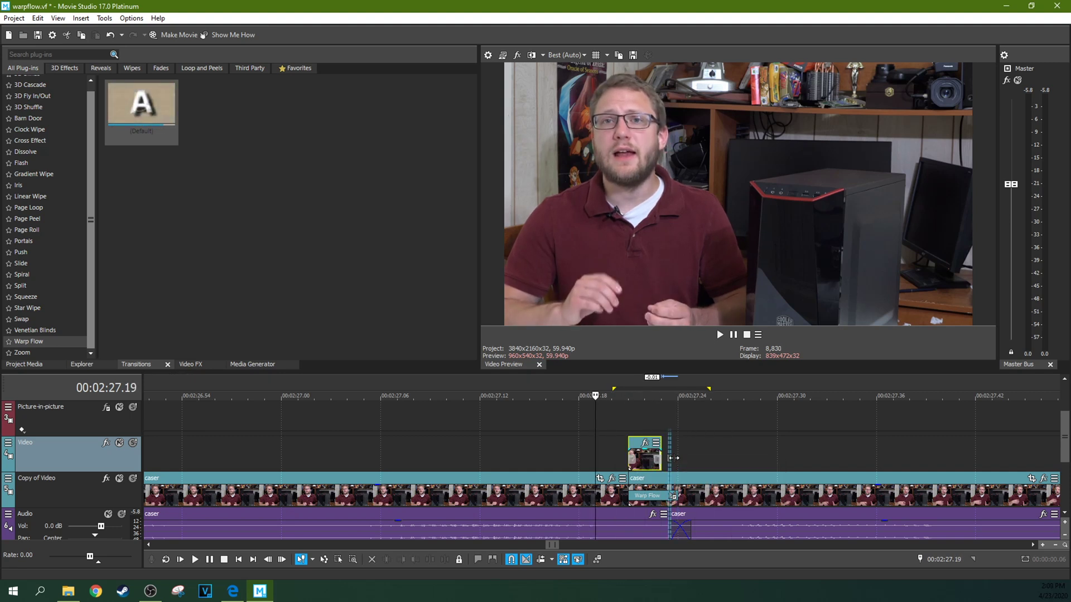
{"action": "left_click", "coordinate": [676, 458]}
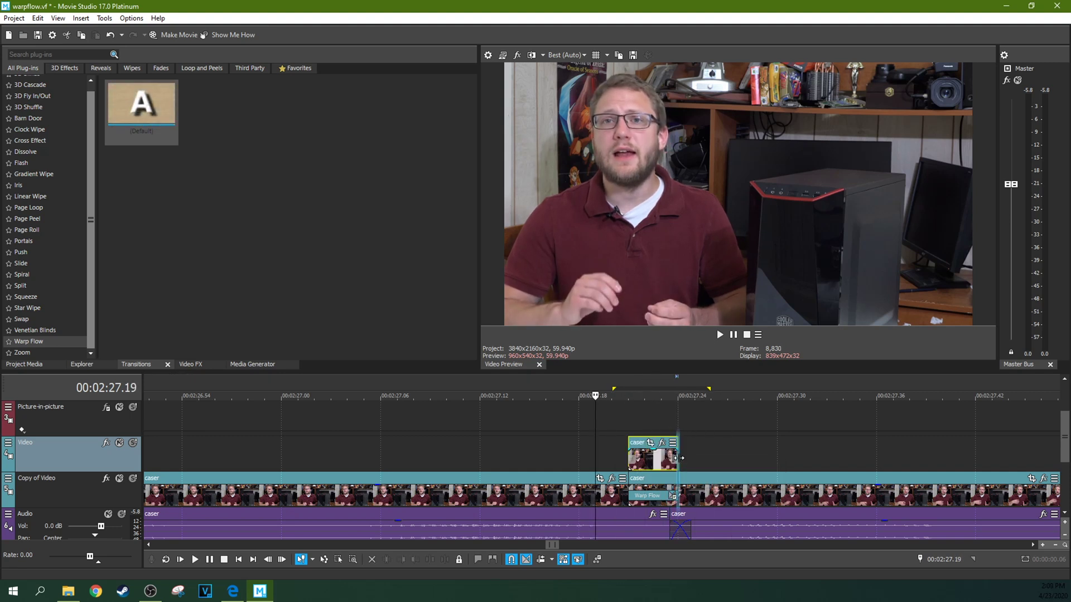
{"action": "left_click", "coordinate": [650, 442]}
{"action": "scroll", "coordinate": [649, 387], "scroll_direction": "down", "scroll_amount": 2}
{"action": "scroll", "coordinate": [648, 386], "scroll_direction": "down", "scroll_amount": 2}
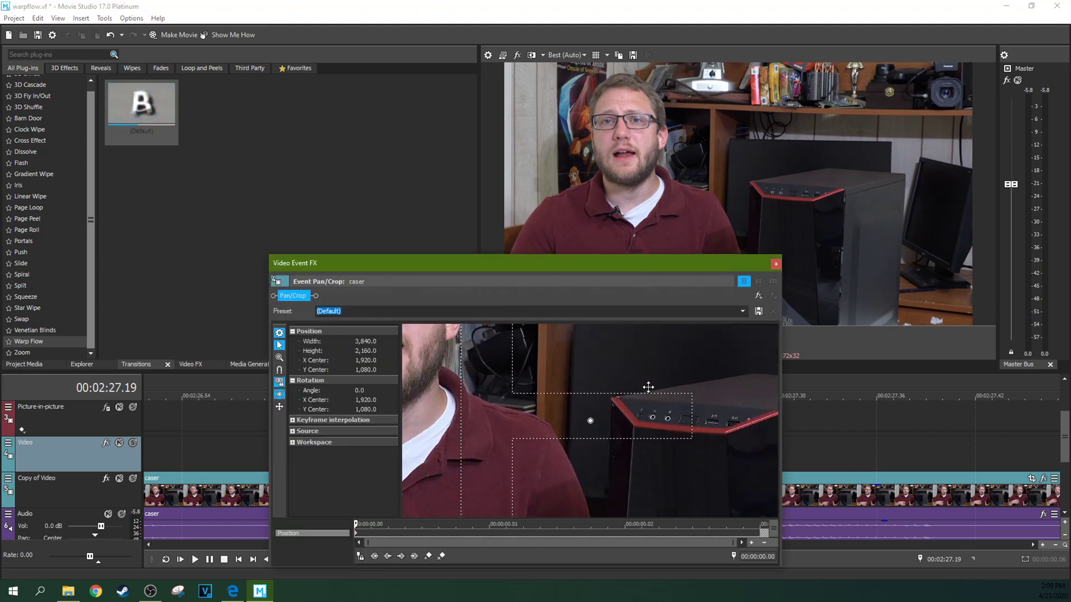
{"action": "scroll", "coordinate": [649, 387], "scroll_direction": "down", "scroll_amount": 2}
{"action": "scroll", "coordinate": [649, 387], "scroll_direction": "down", "scroll_amount": 2}
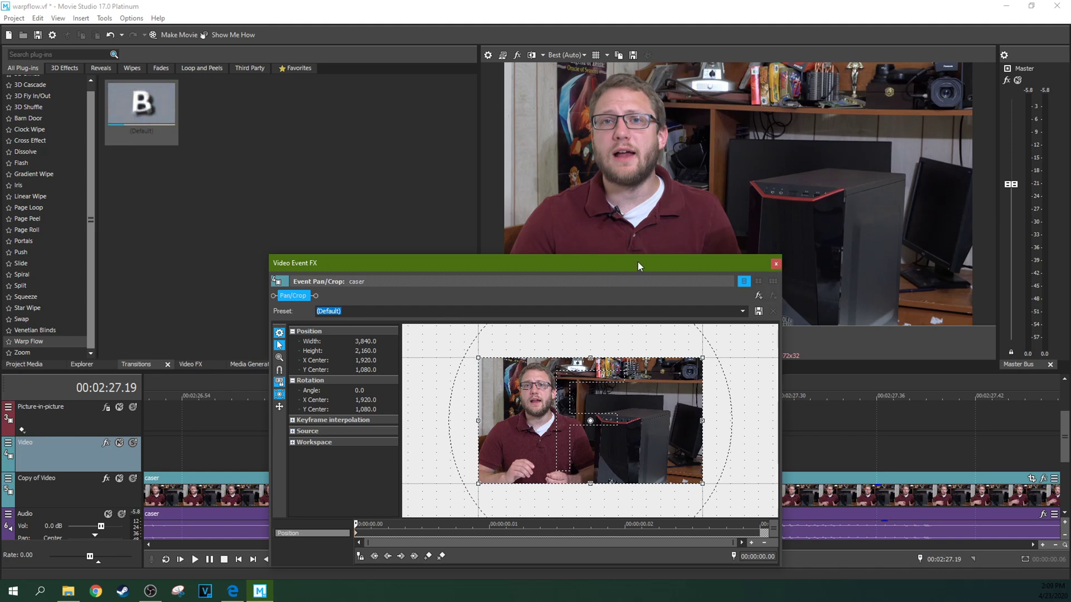
Close Pan/Crop and drag the Cookie Cutter 'Circle, Center' preset onto the short clip
{"action": "left_click", "coordinate": [775, 262]}
{"action": "left_click", "coordinate": [201, 366]}
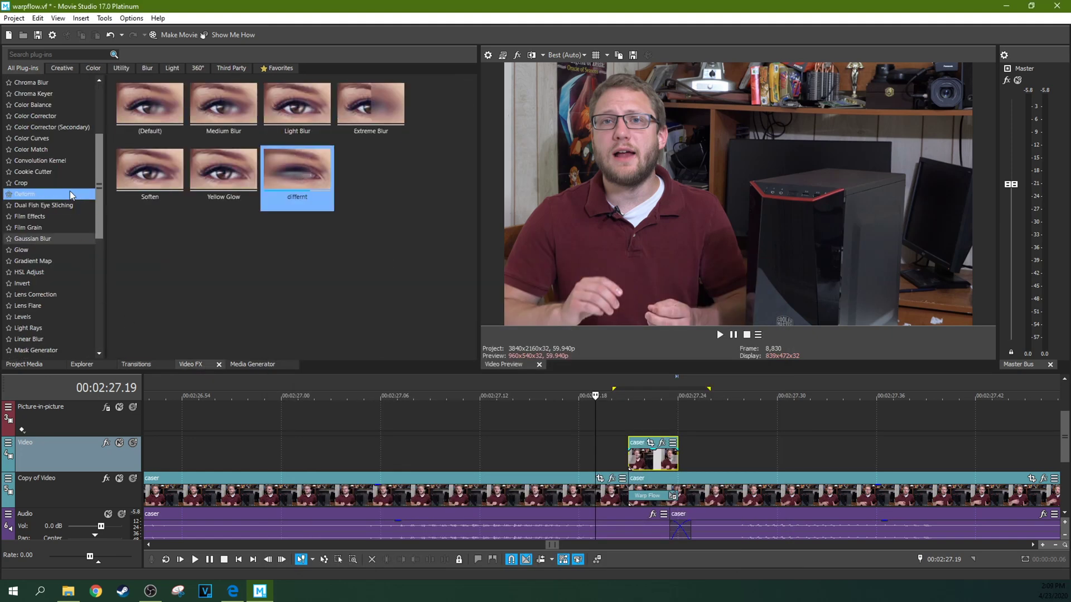
{"action": "left_click", "coordinate": [64, 173]}
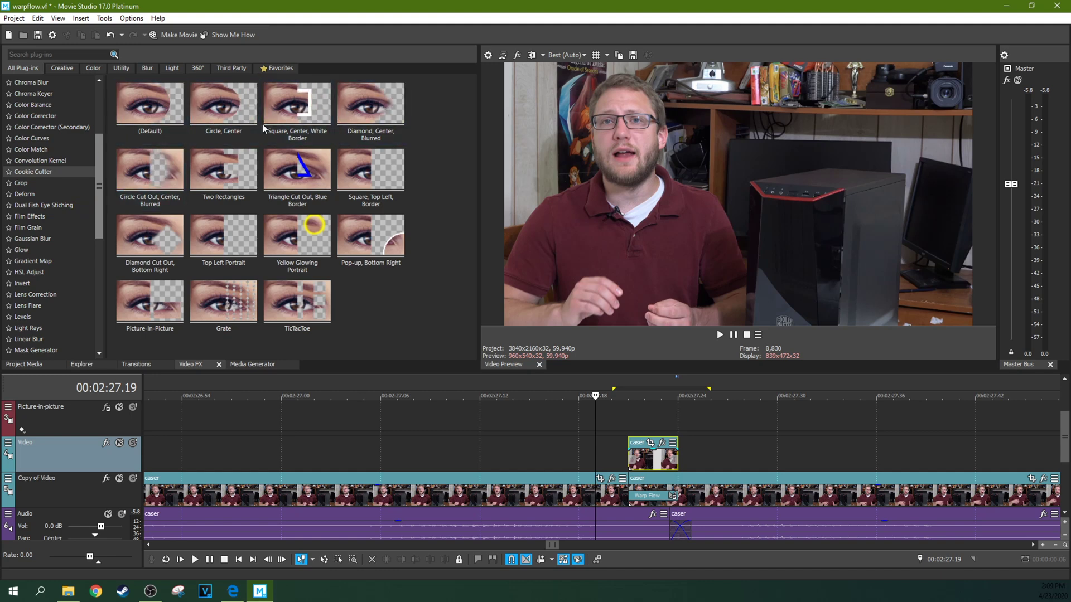
{"action": "left_click_drag", "start_coordinate": [237, 114], "coordinate": [667, 463]}
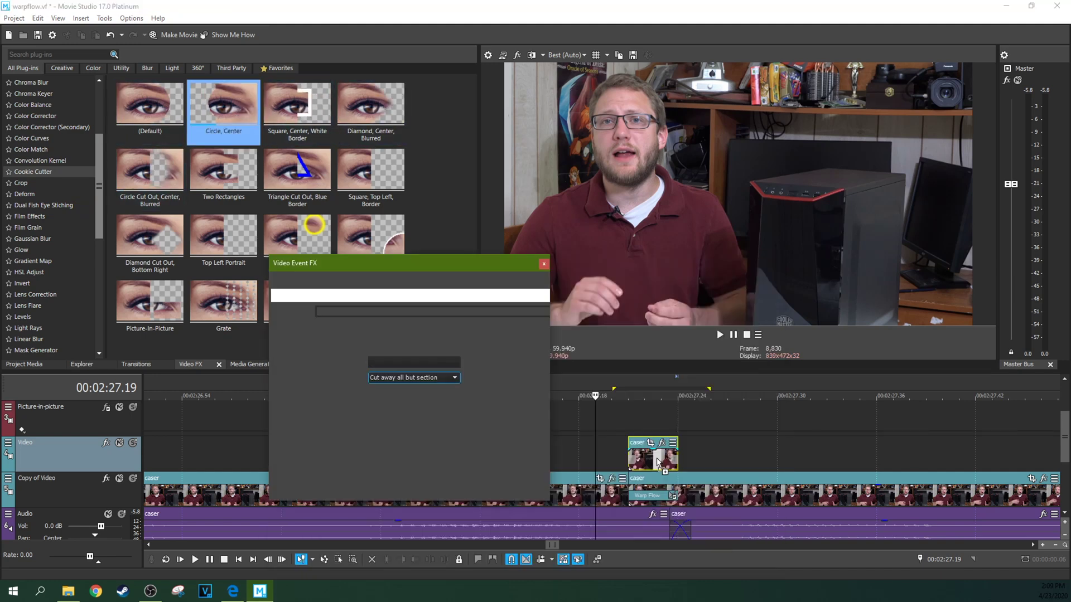
At 00:02:27.22, nudge the Cookie Cutter circle's centre left to about 0.445, 0.551
{"action": "left_click_drag", "start_coordinate": [469, 267], "coordinate": [394, 155]}
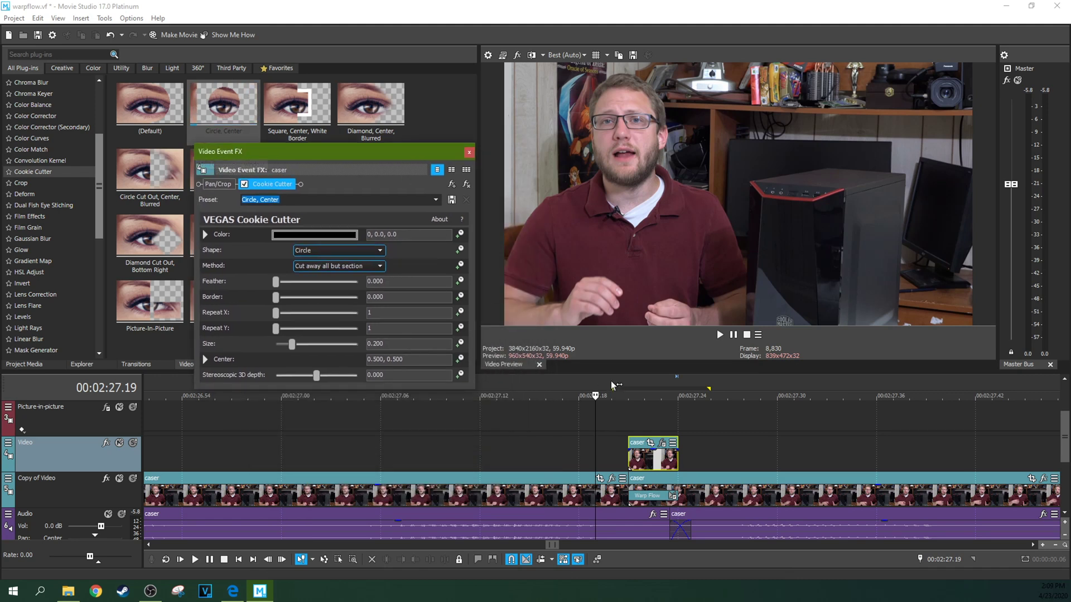
{"action": "left_click", "coordinate": [642, 459]}
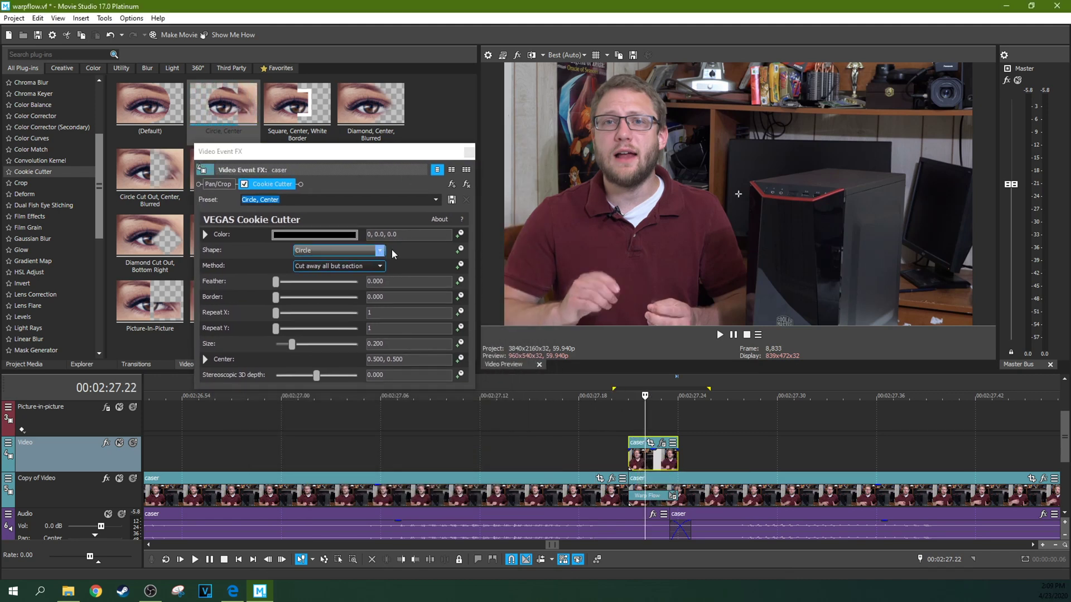
{"action": "left_click_drag", "start_coordinate": [729, 195], "coordinate": [712, 181]}
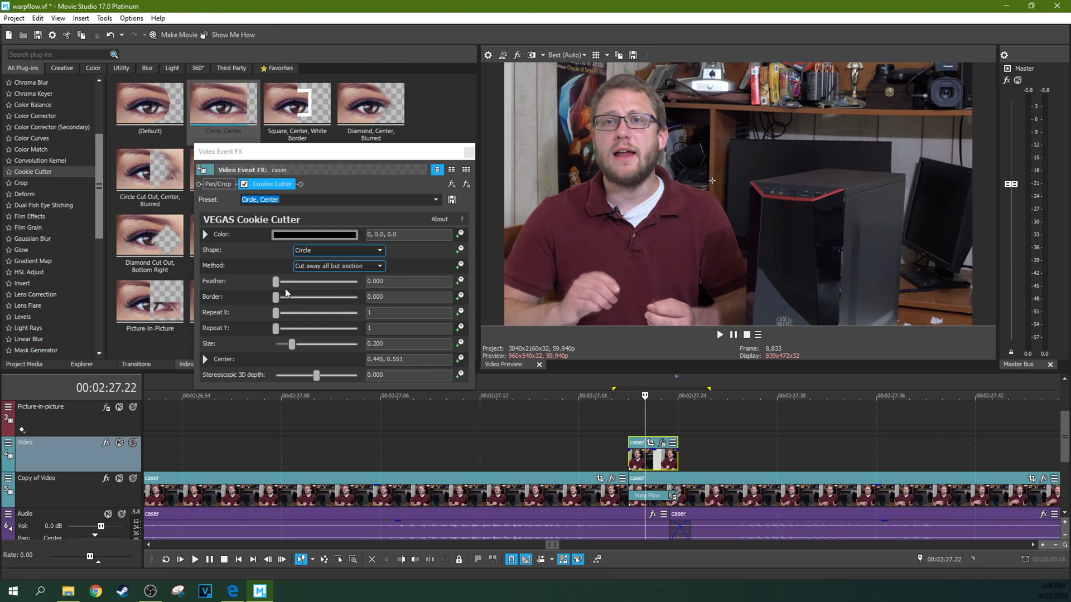
Add a border ring, move the circle to the upper left, soften and shrink it
{"action": "mouse_move", "coordinate": [276, 299]}
{"action": "left_mouse_down"}
{"action": "mouse_move", "coordinate": [295, 301]}
{"action": "mouse_move", "coordinate": [281, 297]}
{"action": "left_mouse_up"}
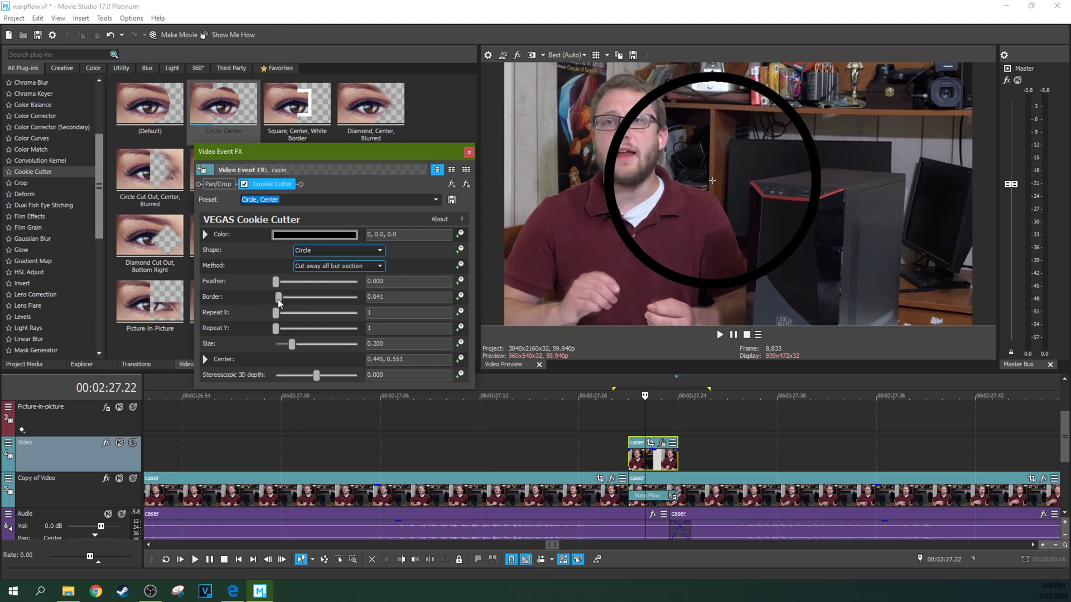
{"action": "left_click_drag", "start_coordinate": [711, 179], "coordinate": [599, 111]}
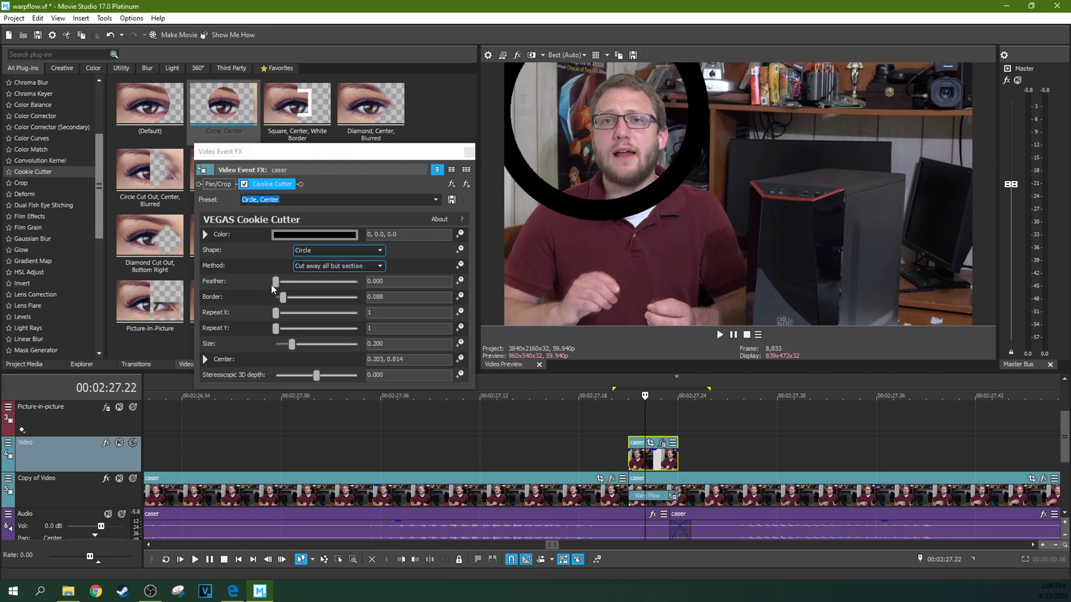
{"action": "left_click_drag", "start_coordinate": [276, 282], "coordinate": [287, 282]}
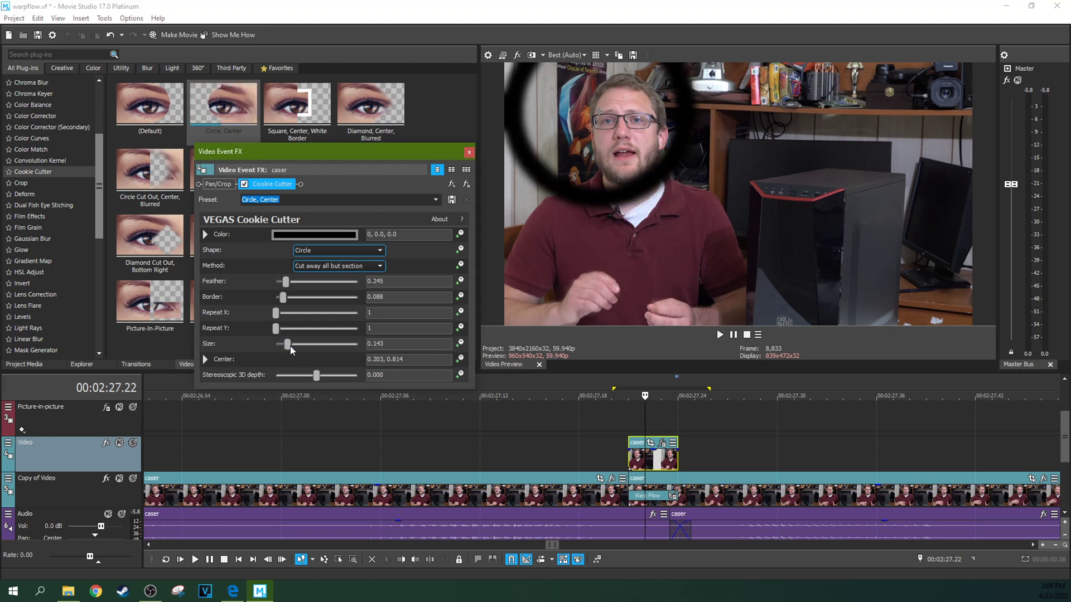
{"action": "left_click_drag", "start_coordinate": [291, 345], "coordinate": [281, 345]}
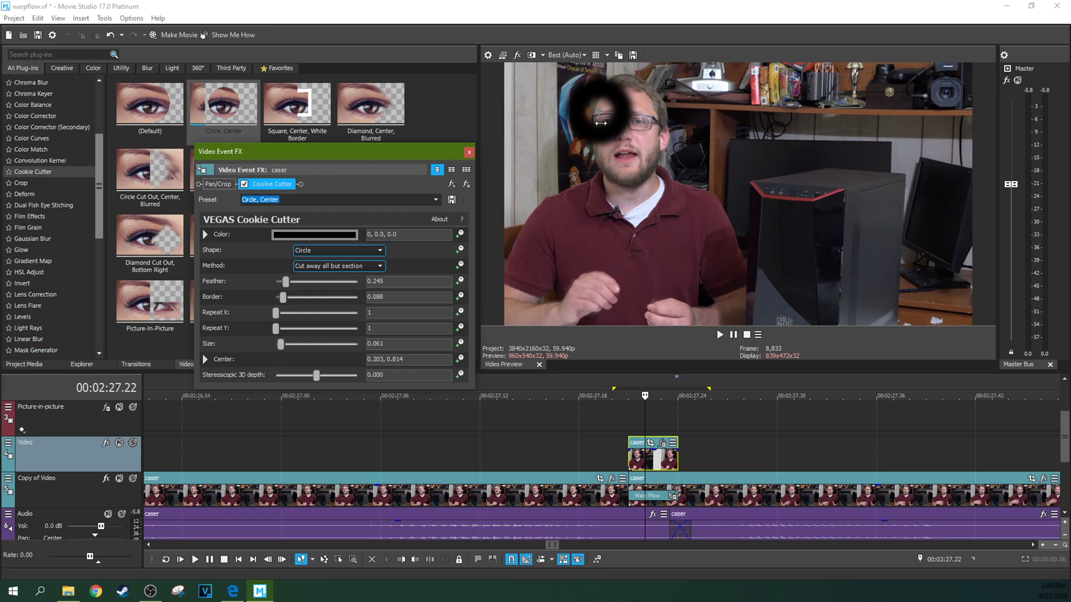
Place the mask circle at the top edge (0.154, 1.000) with its border removed
{"action": "left_click_drag", "start_coordinate": [599, 114], "coordinate": [581, 70]}
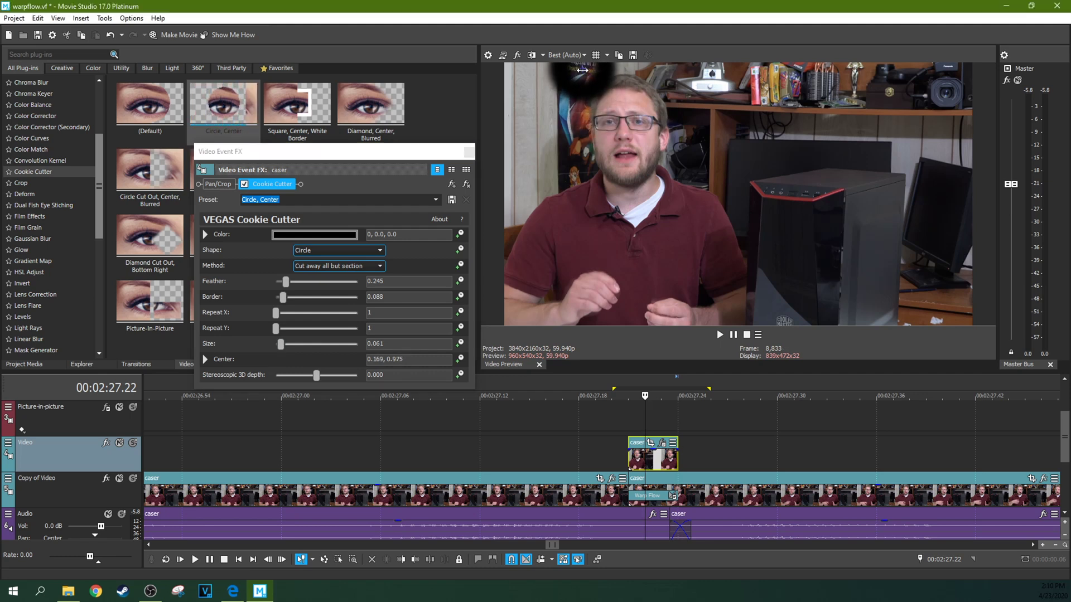
{"action": "mouse_move", "coordinate": [282, 297]}
{"action": "left_mouse_down"}
{"action": "mouse_move", "coordinate": [263, 298]}
{"action": "mouse_move", "coordinate": [289, 286]}
{"action": "left_mouse_up"}
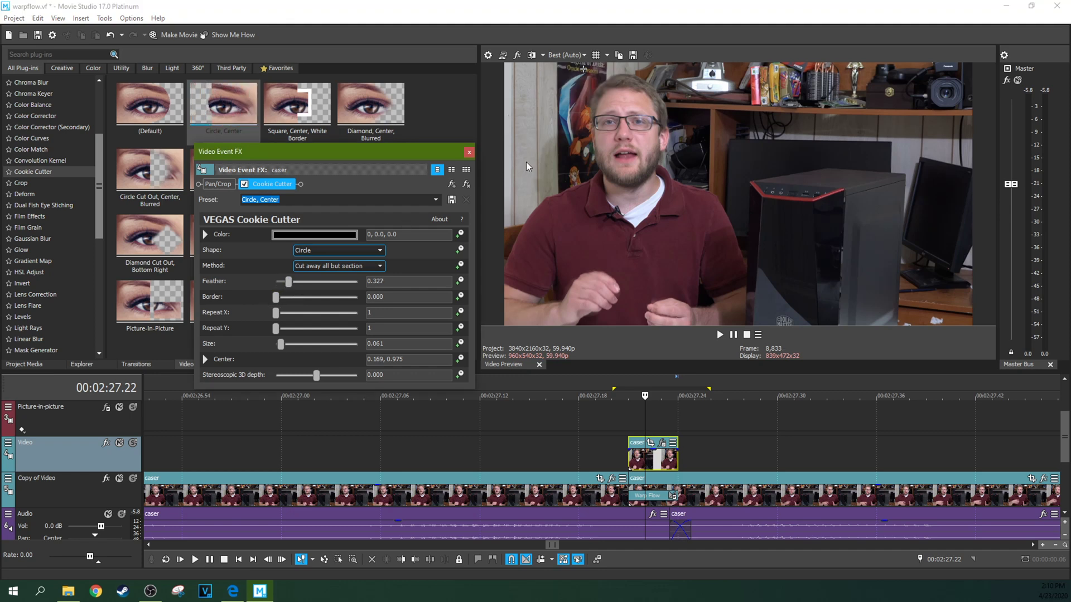
{"action": "left_click", "coordinate": [579, 70]}
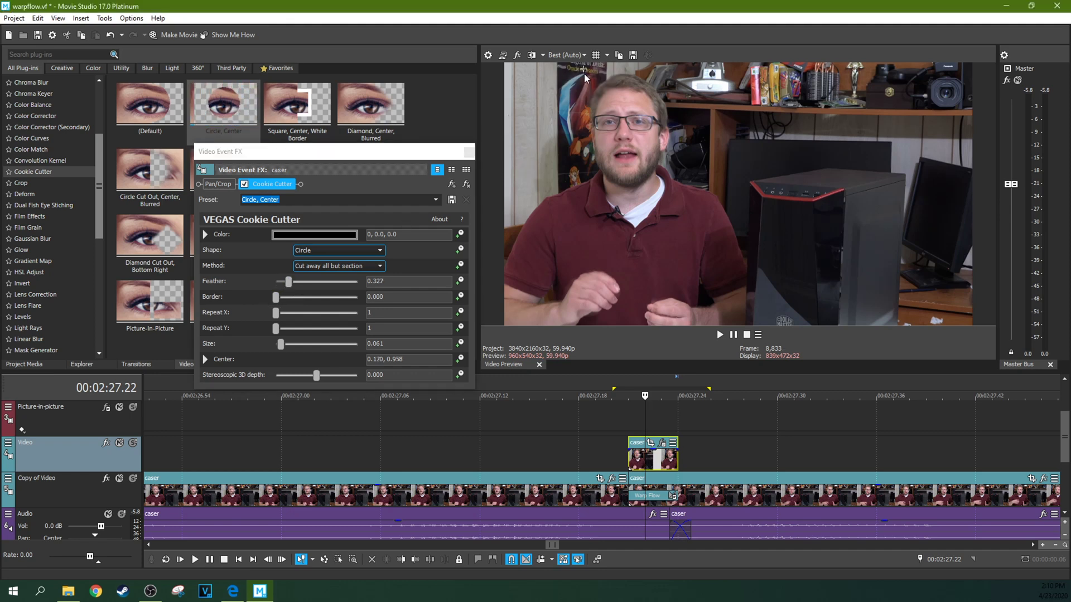
{"action": "left_click_drag", "start_coordinate": [584, 73], "coordinate": [579, 65]}
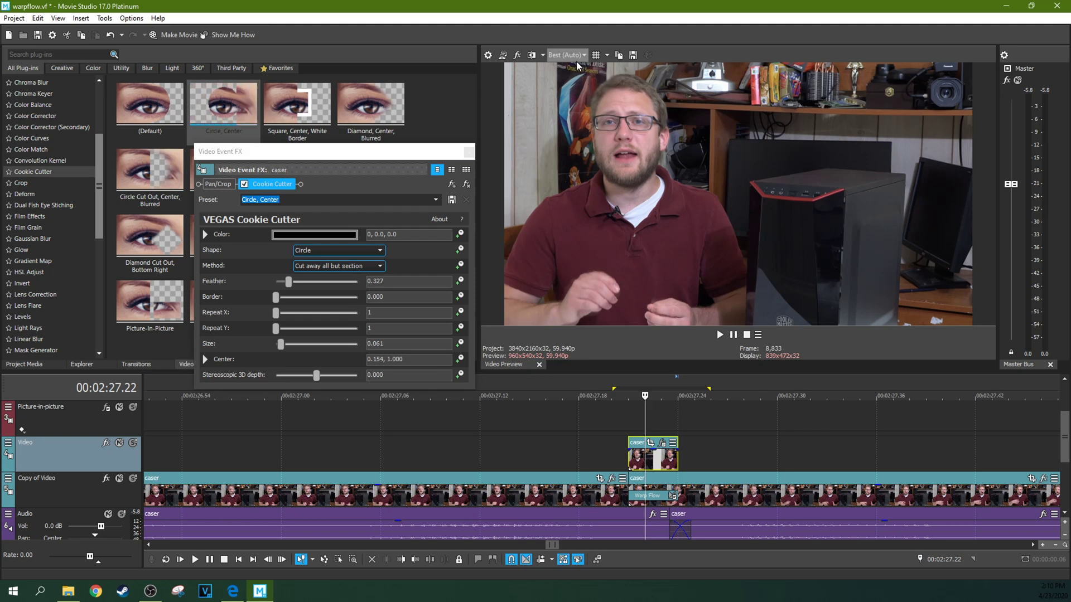
Shift the mask circle right to about 0.201, 1.000 and replay the masked section
{"action": "left_click", "coordinate": [624, 458]}
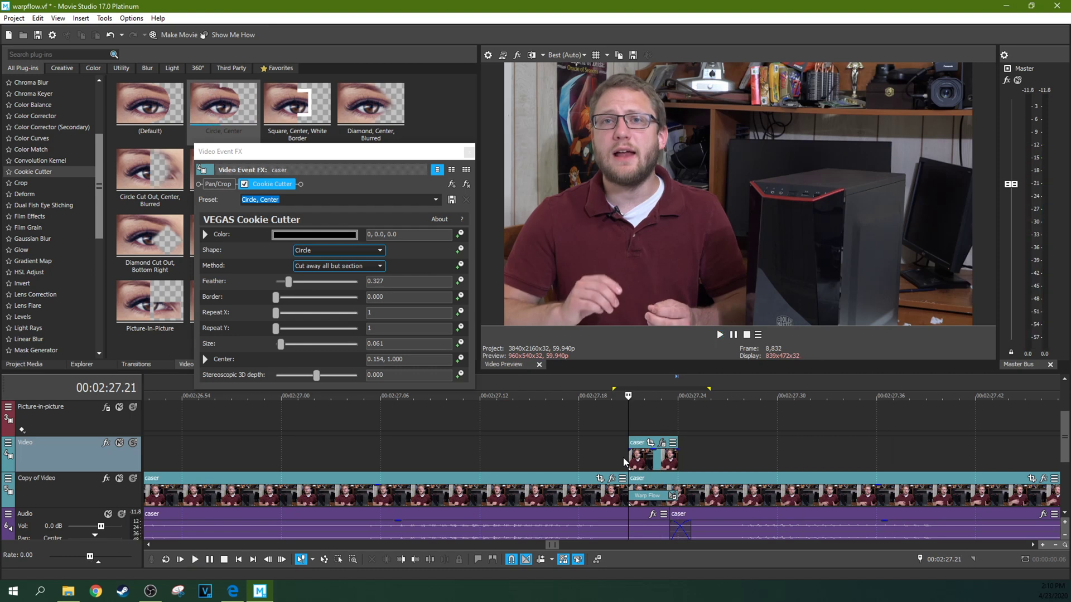
{"action": "key", "text": "space"}
{"action": "key", "text": "space"}
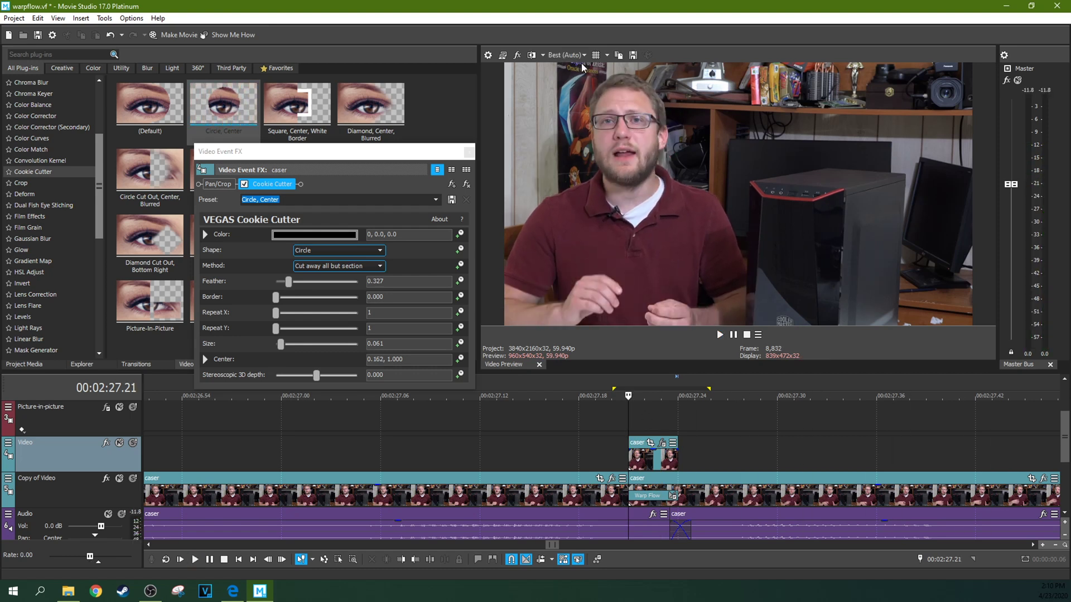
{"action": "left_click_drag", "start_coordinate": [583, 68], "coordinate": [600, 64]}
{"action": "key", "text": "space"}
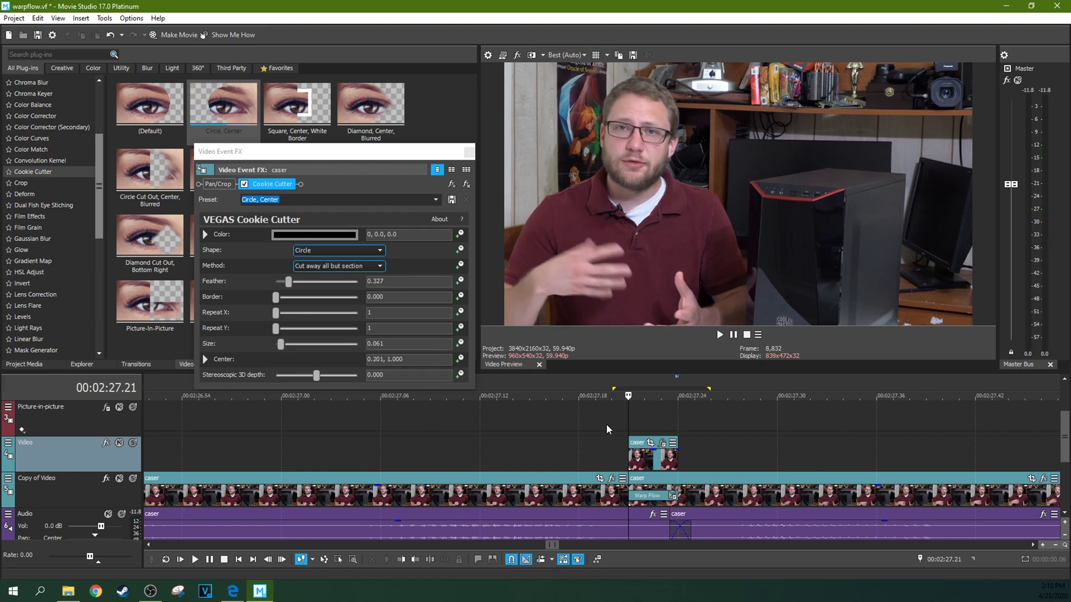
{"action": "key", "text": "space"}
Replay the cut from just before it to review the mask
{"action": "left_click", "coordinate": [555, 446]}
{"action": "key", "text": "space"}
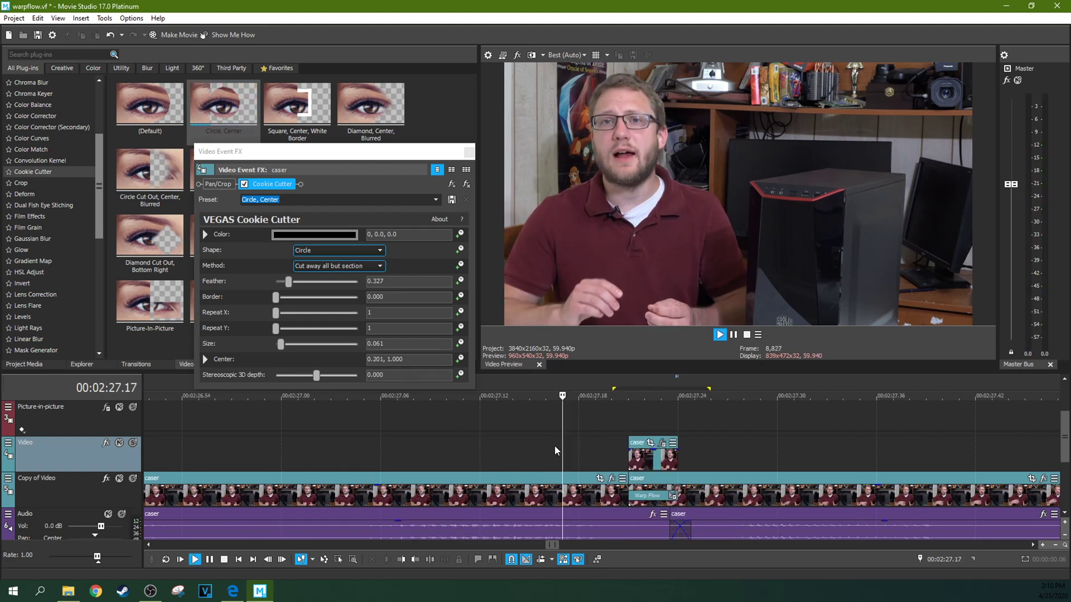
{"action": "key", "text": "space"}
{"action": "scroll", "coordinate": [555, 446], "scroll_direction": "down", "scroll_amount": 3}
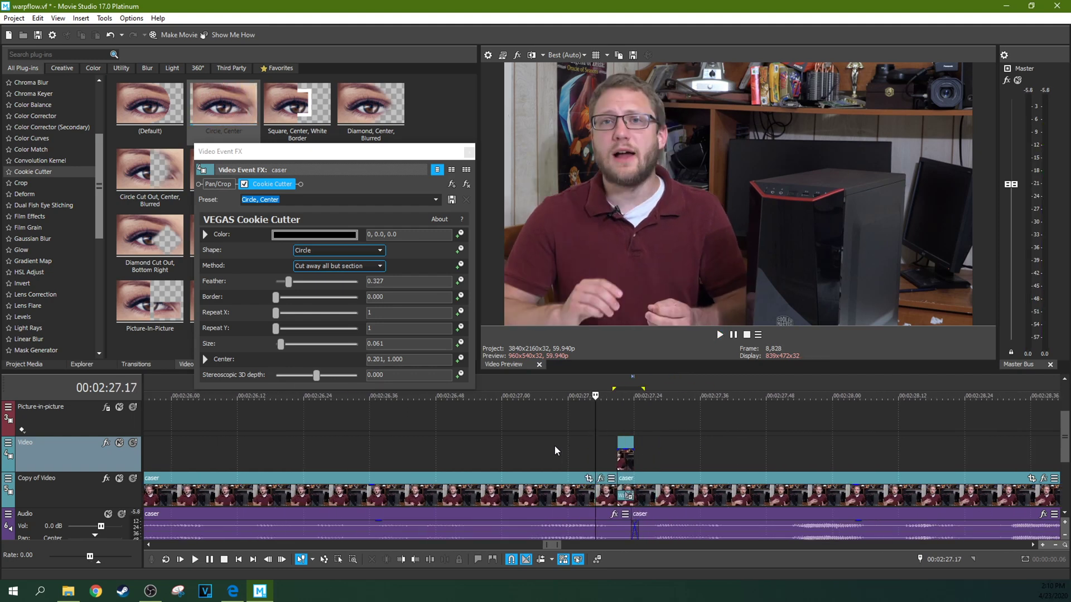
{"action": "scroll", "coordinate": [555, 446], "scroll_direction": "down", "scroll_amount": 3}
{"action": "left_click", "coordinate": [562, 446]}
{"action": "scroll", "coordinate": [561, 447], "scroll_direction": "up", "scroll_amount": 3}
{"action": "key", "text": "space"}
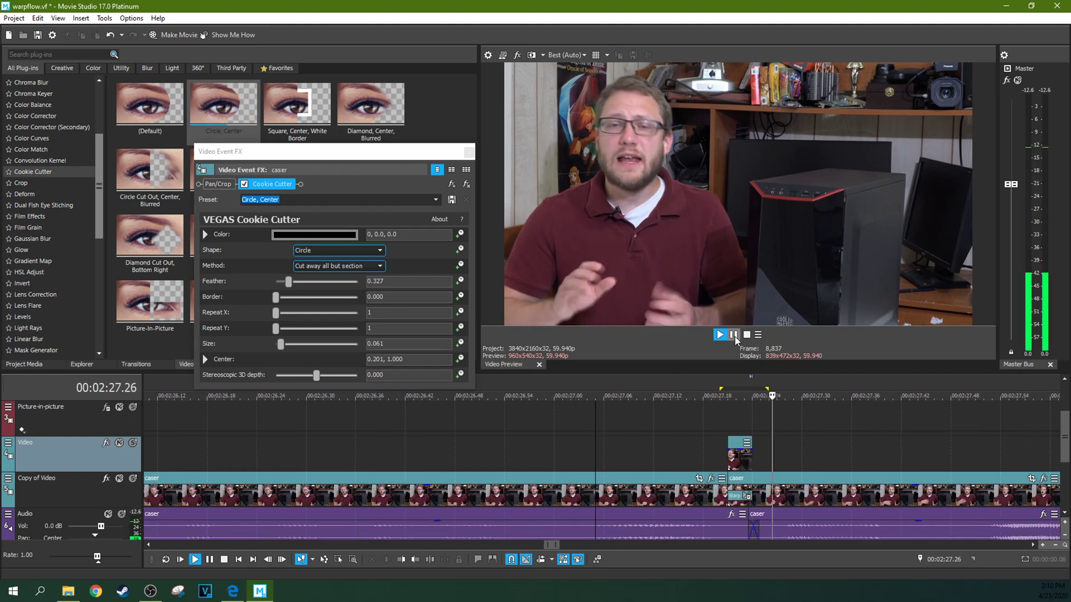
{"action": "key", "text": "space"}
{"action": "left_click", "coordinate": [734, 414]}
{"action": "scroll", "coordinate": [734, 415], "scroll_direction": "up", "scroll_amount": 2}
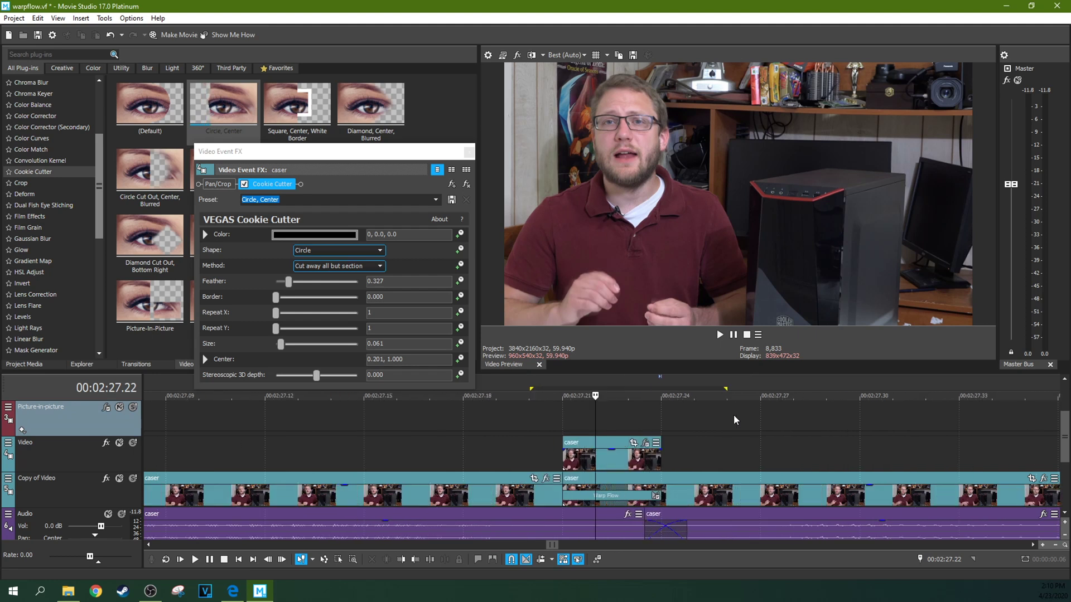
Extend the short masked clip's start slightly earlier and play back the extended section twice
{"action": "left_click", "coordinate": [662, 484]}
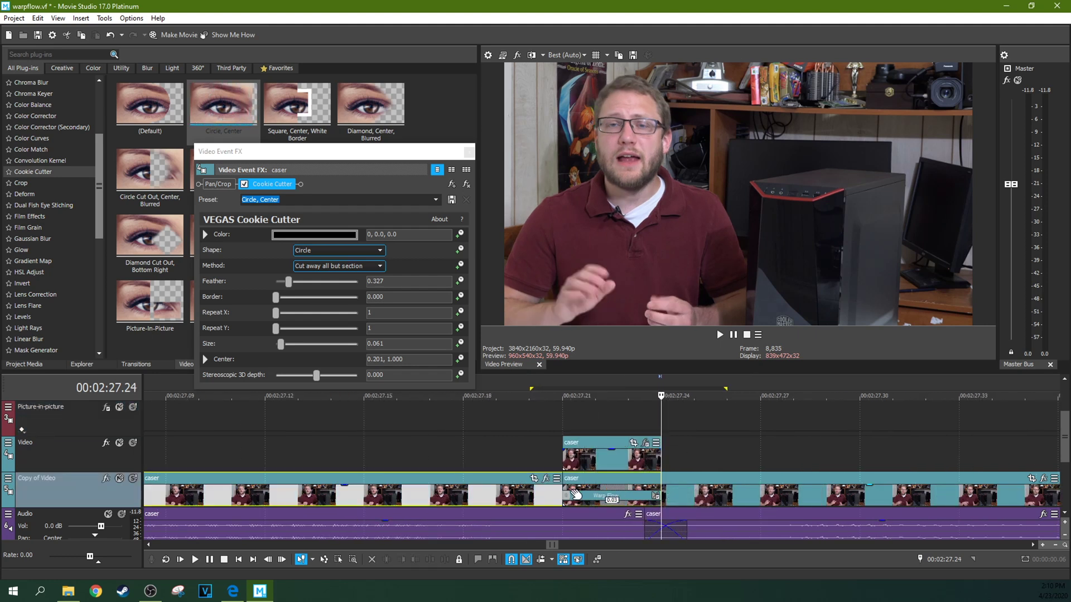
{"action": "mouse_move", "coordinate": [548, 487]}
{"action": "left_mouse_down"}
{"action": "mouse_move", "coordinate": [567, 481]}
{"action": "mouse_move", "coordinate": [531, 456]}
{"action": "left_mouse_up"}
{"action": "key", "text": "space"}
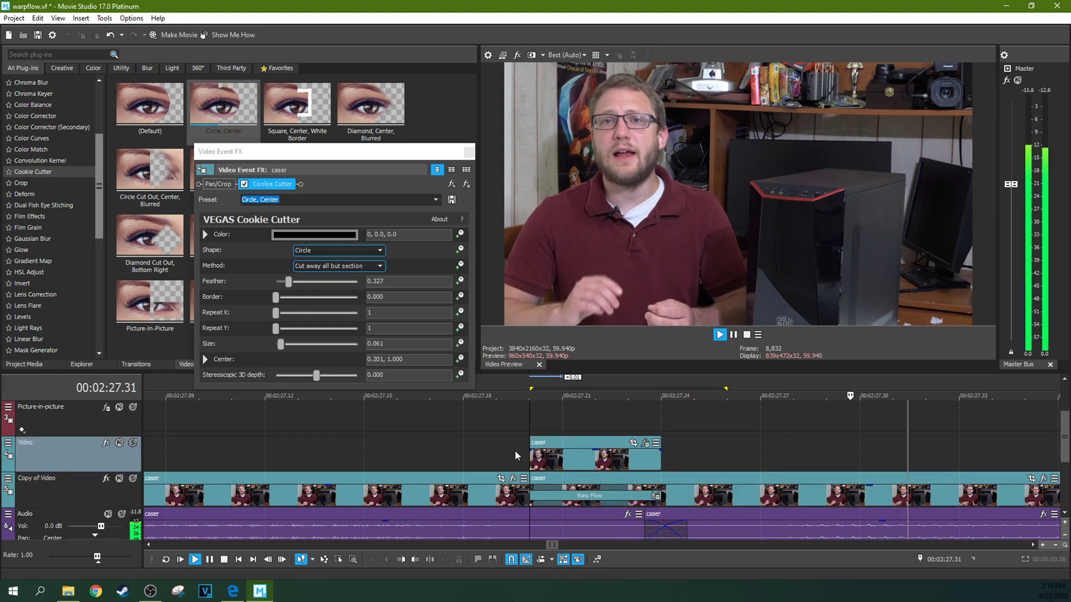
{"action": "key", "text": "space"}
{"action": "scroll", "coordinate": [566, 478], "scroll_direction": "down", "scroll_amount": 3}
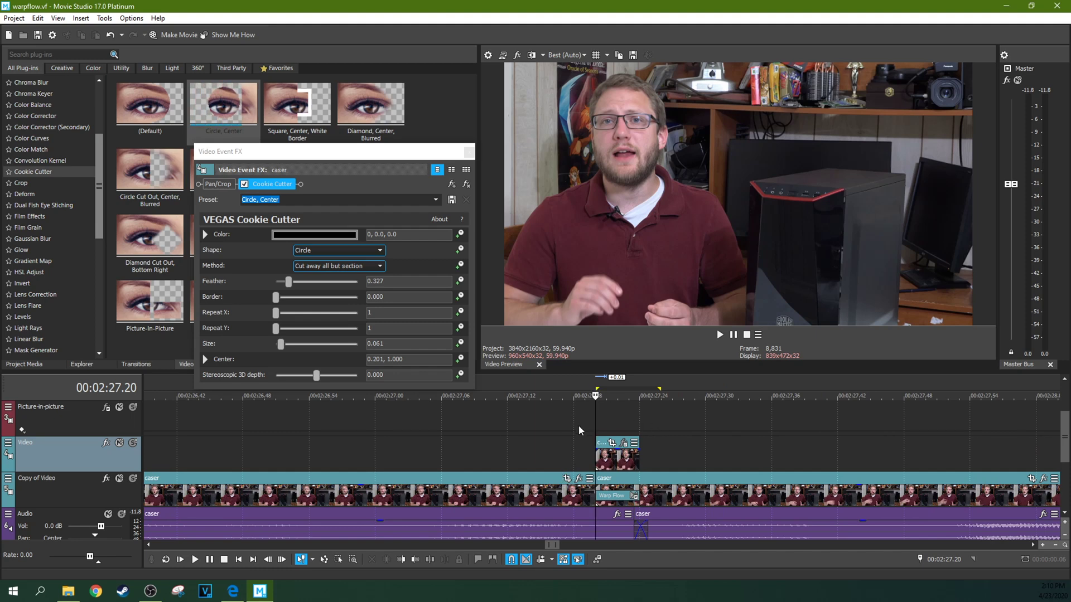
{"action": "key", "text": "space"}
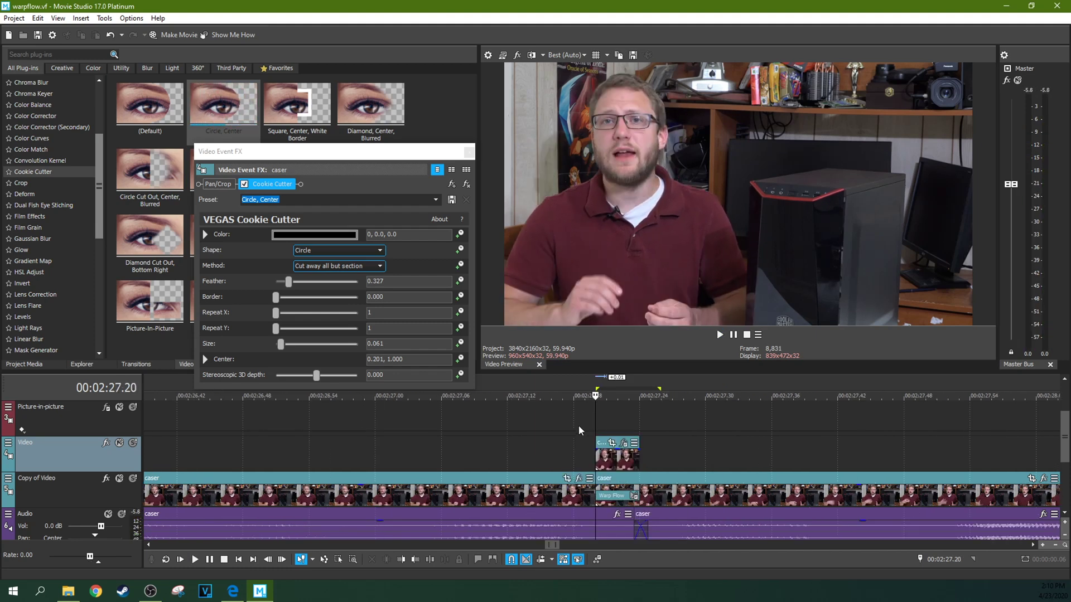
{"action": "key", "text": "space"}
Inspect the masked join frame by frame, then replay the finished section from near the clip
{"action": "key", "text": "Right"}
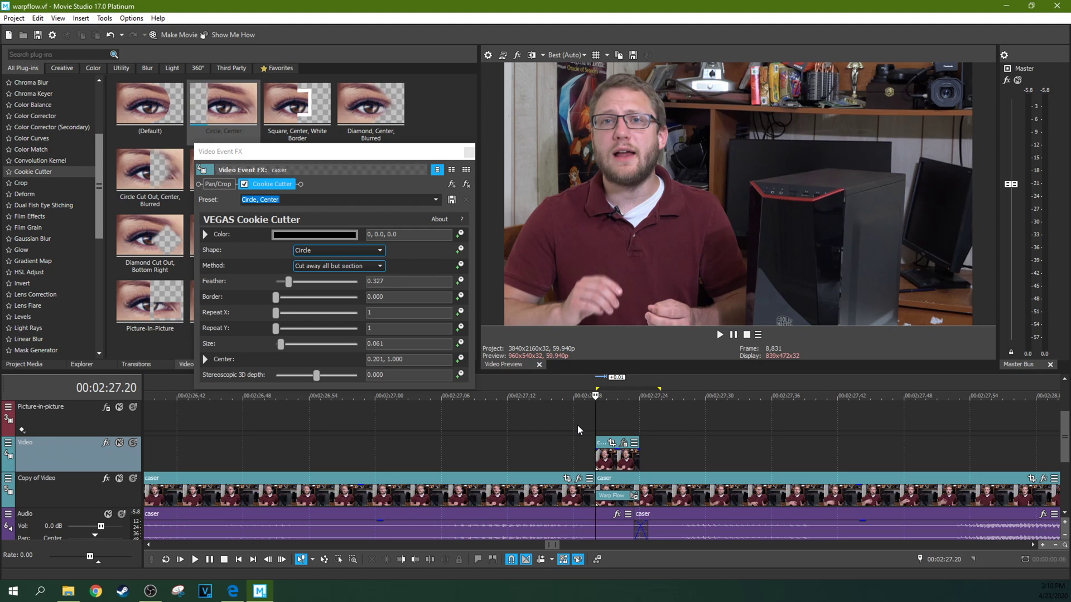
{"action": "key", "text": "Right"}
{"action": "key", "text": "Right"}
{"action": "key", "text": "Right"}
{"action": "key", "text": "Right"}
{"action": "key", "text": "Right"}
{"action": "key", "text": "Right"}
{"action": "key", "text": "Left"}
{"action": "key", "text": "Left"}
{"action": "key", "text": "Left"}
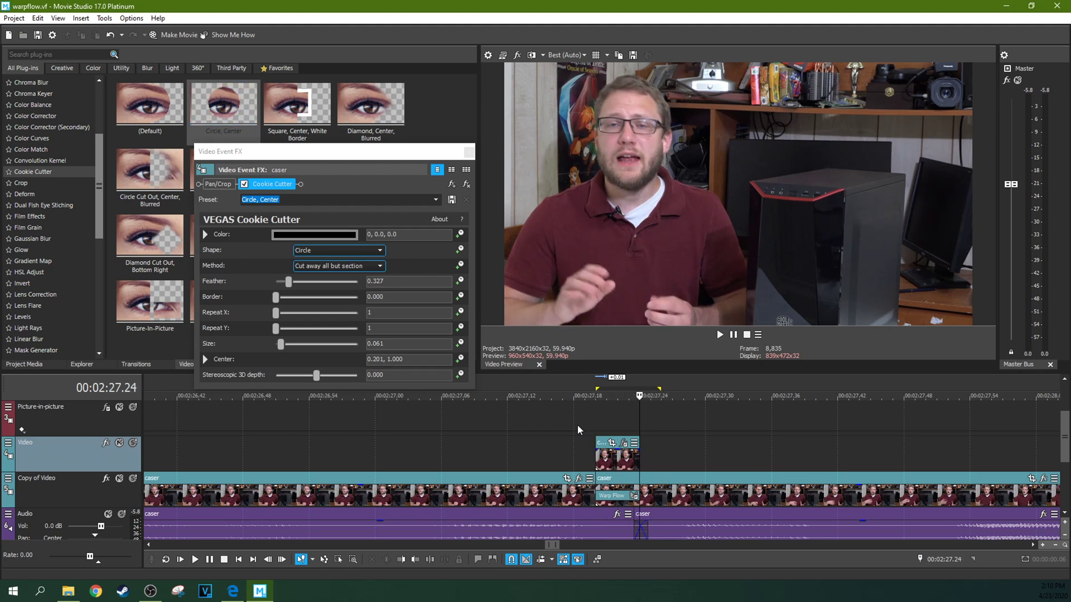
{"action": "key", "text": "Left"}
{"action": "key", "text": "Left"}
{"action": "key", "text": "Left"}
{"action": "key", "text": "Left"}
{"action": "key", "text": "Left"}
{"action": "key", "text": "Right"}
{"action": "key", "text": "Right"}
{"action": "key", "text": "Right"}
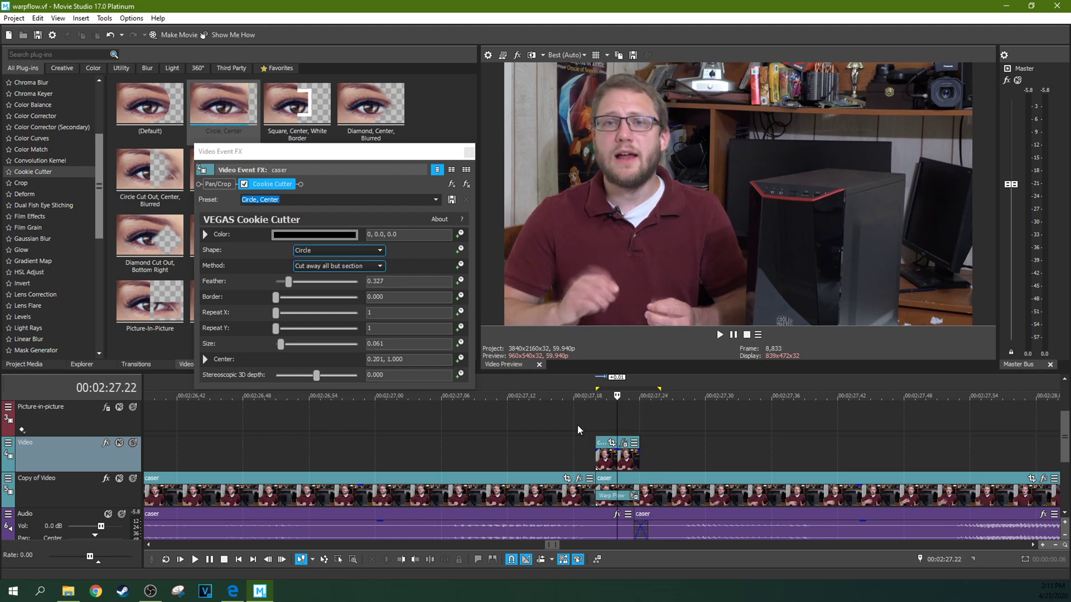
{"action": "key", "text": "Right"}
{"action": "key", "text": "Right"}
{"action": "key", "text": "Right"}
{"action": "key", "text": "Right"}
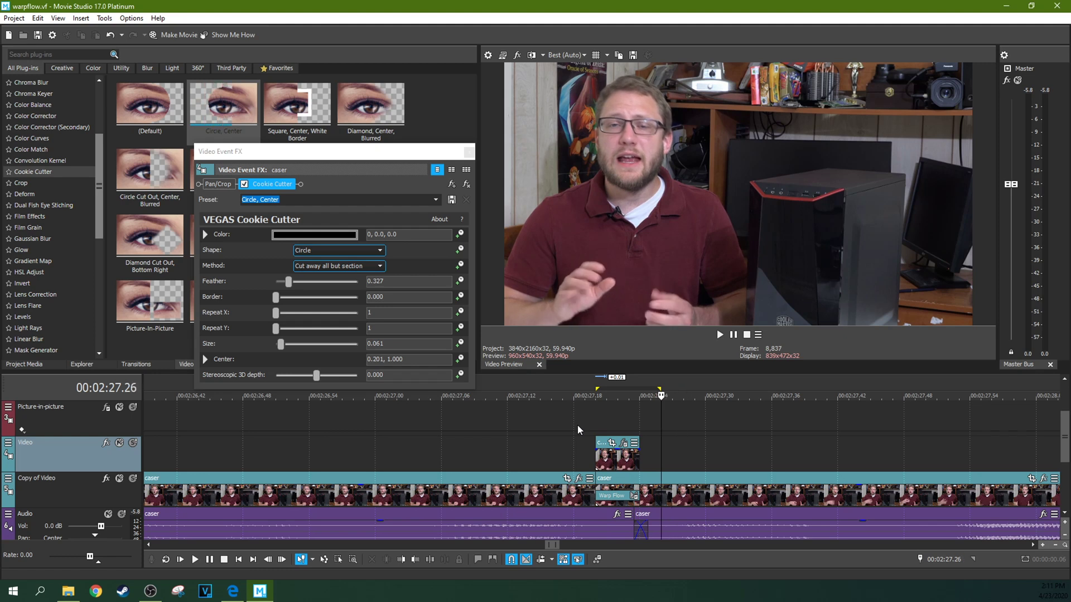
{"action": "key", "text": "Left"}
{"action": "key", "text": "Left"}
{"action": "key", "text": "Left"}
{"action": "key", "text": "Left"}
{"action": "key", "text": "Left"}
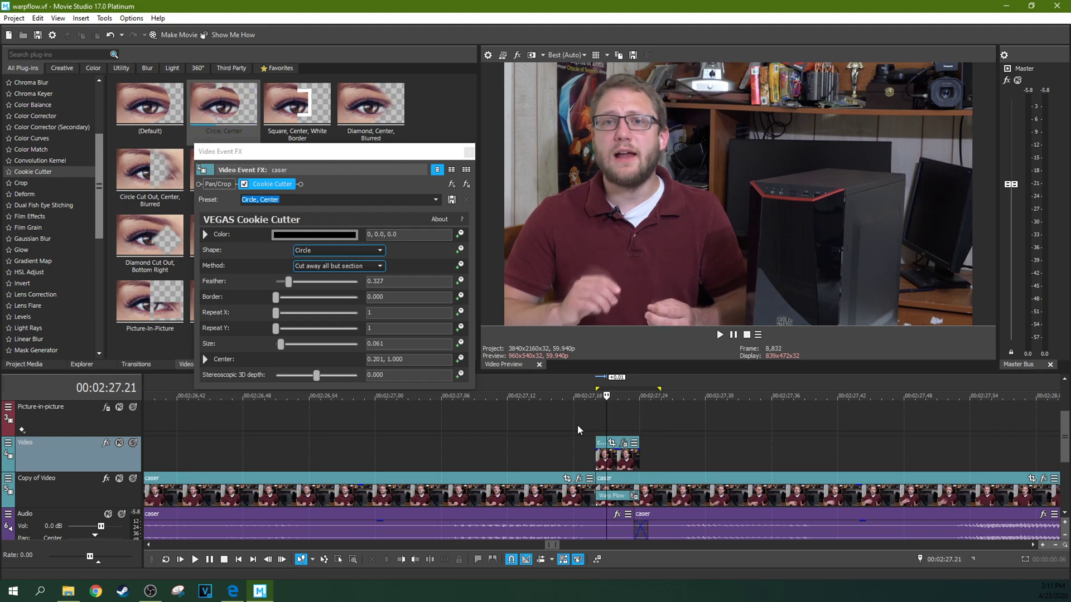
{"action": "key", "text": "Right"}
{"action": "key", "text": "Right"}
{"action": "key", "text": "Right"}
{"action": "key", "text": "Right"}
{"action": "left_click", "coordinate": [595, 425]}
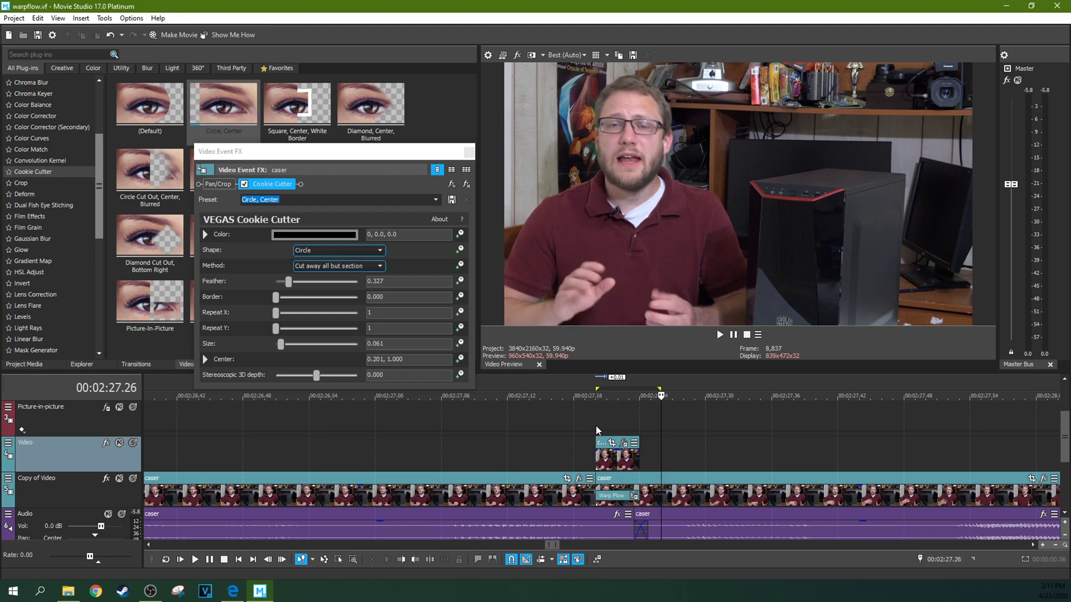
{"action": "key", "text": "space"}
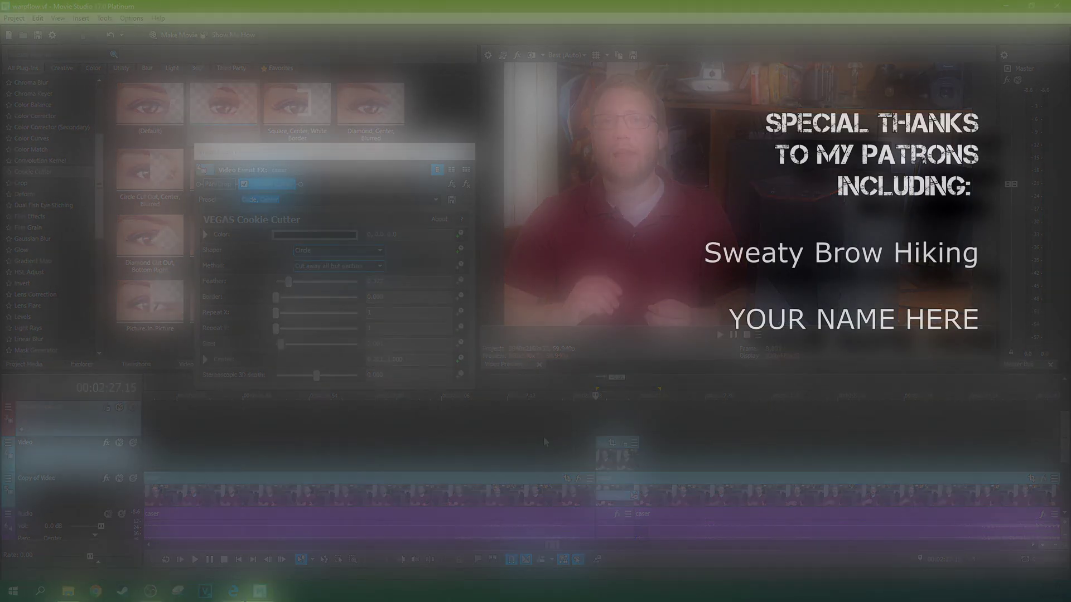